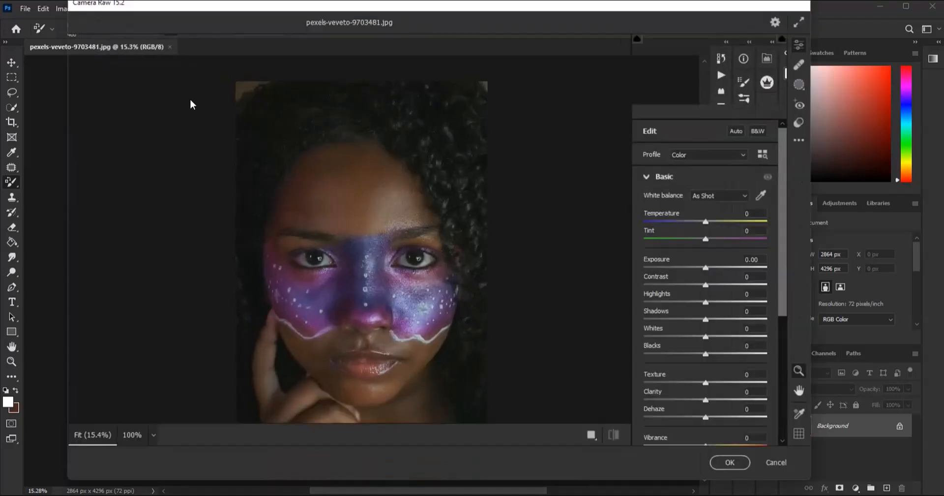
- Set Blacks to -54, Contrast to +33, Shadows to +36 and Whites to +22, and compare the portrait with the default settings
scroll(745, 275, "down", 4)
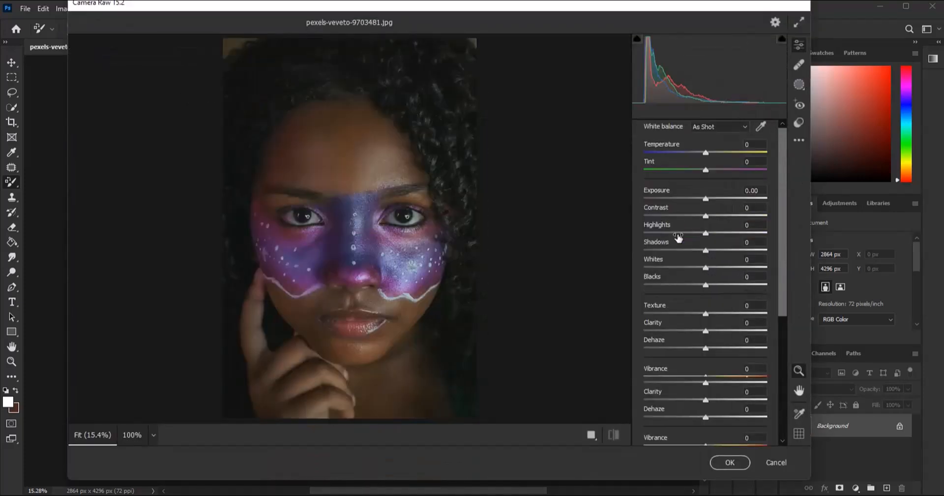
scroll(688, 251, "up", 2)
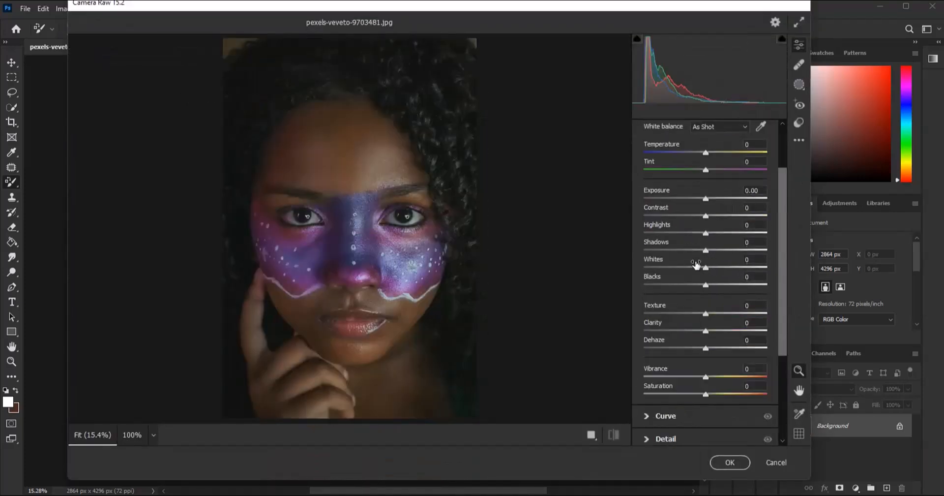
scroll(705, 293, "down", 2)
scroll(706, 301, "up", 2)
scroll(706, 301, "down", 2)
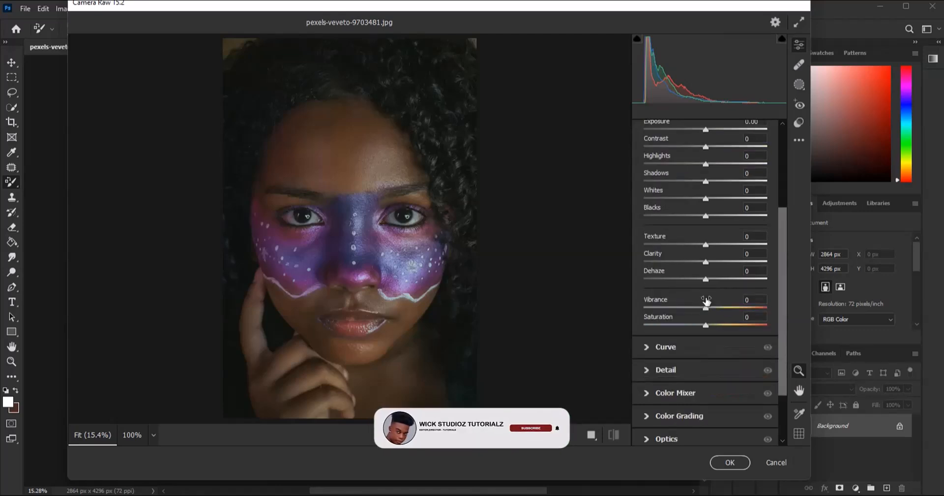
scroll(699, 276, "up", 2)
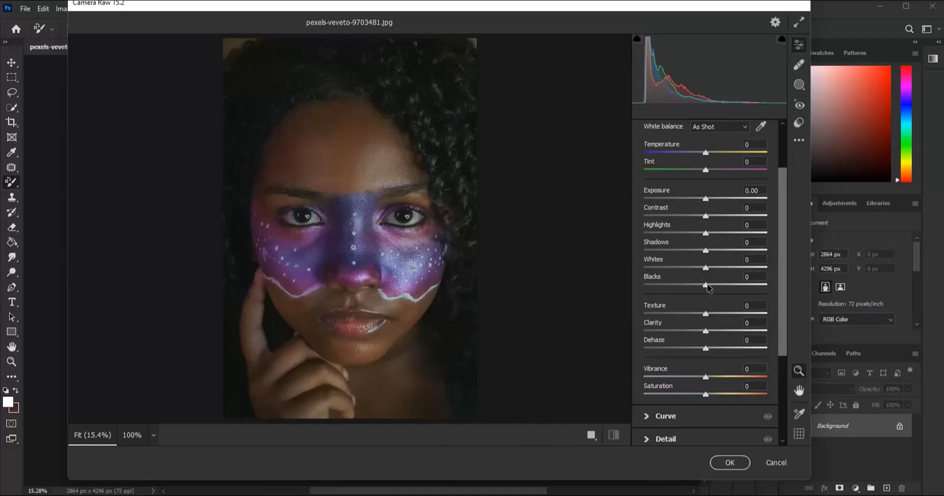
left_click_drag(705, 285, 673, 285)
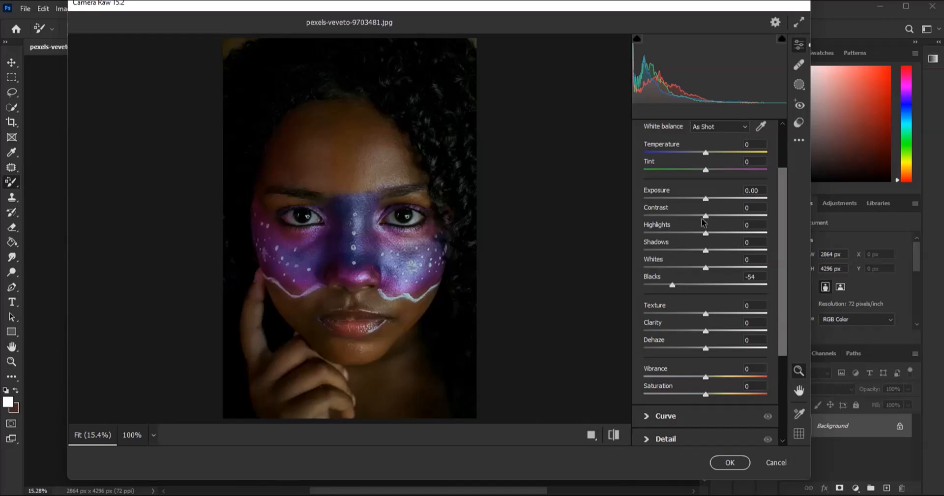
left_click_drag(707, 216, 727, 215)
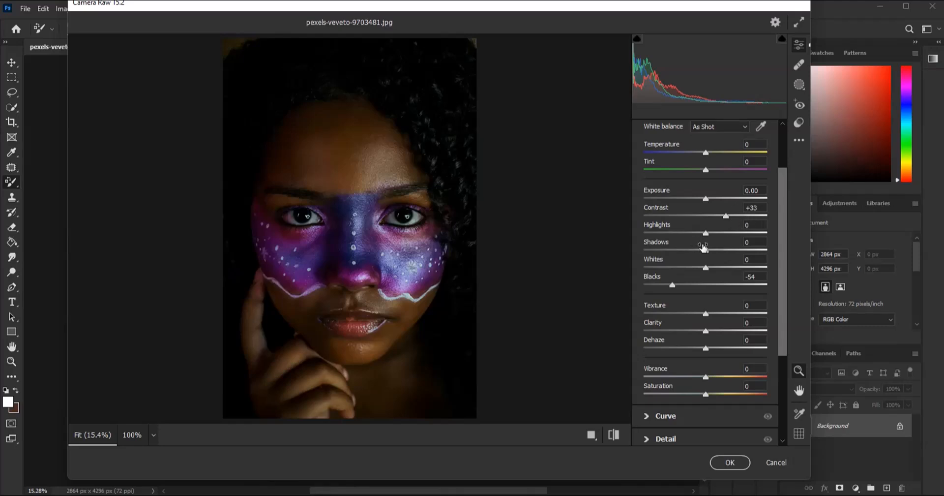
left_click_drag(707, 252, 721, 270)
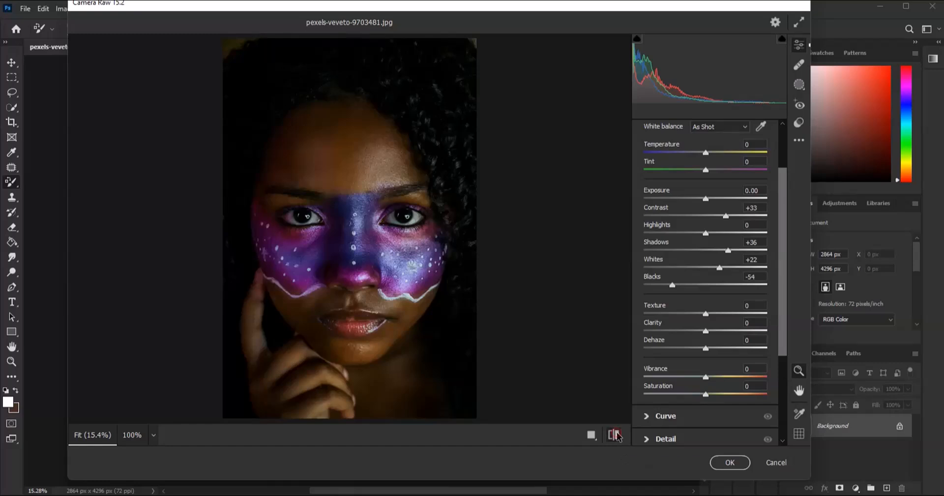
left_click(615, 435)
left_click(615, 435)
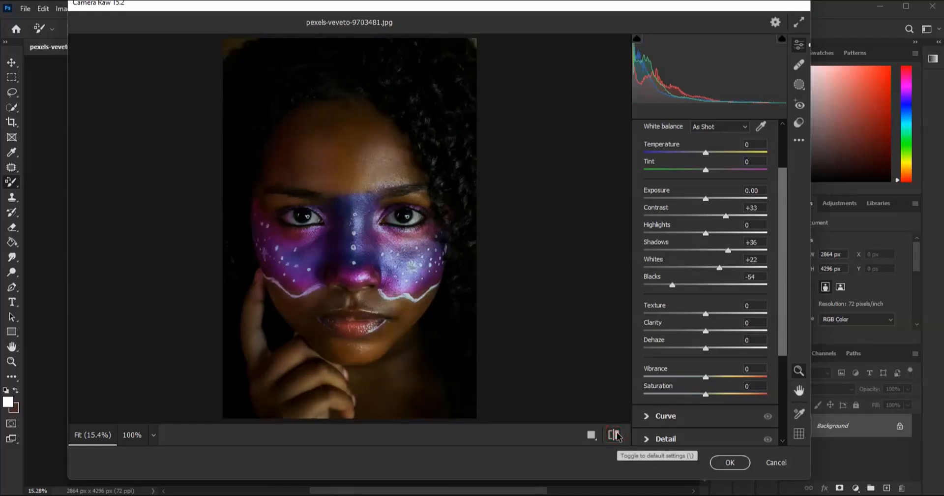
- In the Color Mixer, set the saturation of the reds to -71 and slightly lower their luminance
scroll(696, 343, "down", 5)
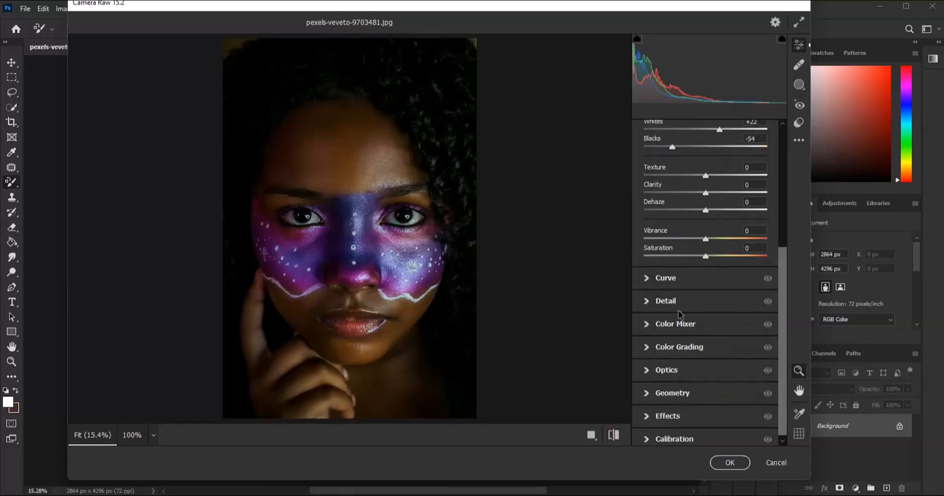
left_click(680, 325)
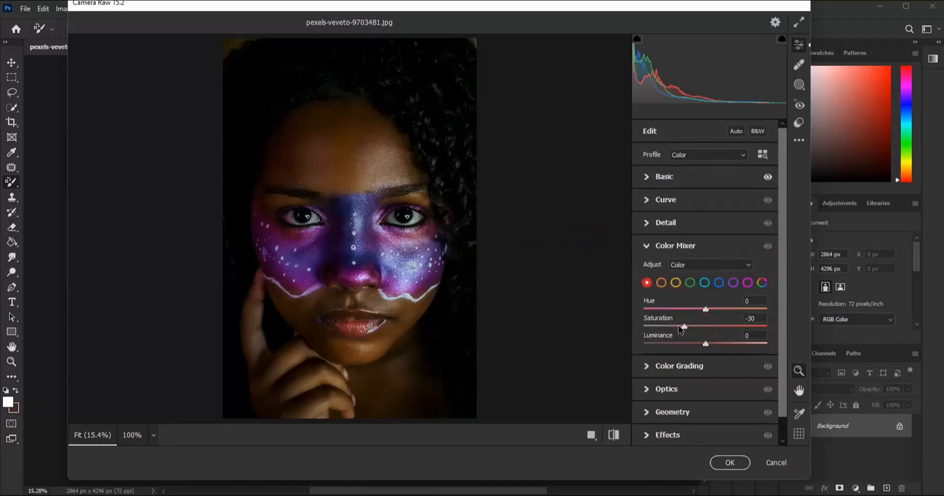
left_click_drag(743, 316, 662, 321)
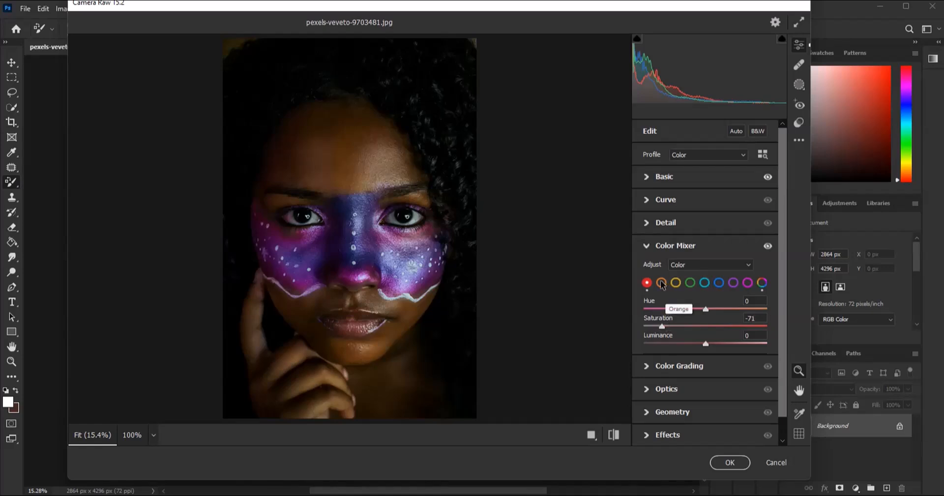
left_click_drag(706, 343, 694, 343)
- Set the saturation of the oranges to -57 in the Color Mixer and shift their hue slightly towards red
left_click(662, 282)
left_click_drag(698, 326, 669, 322)
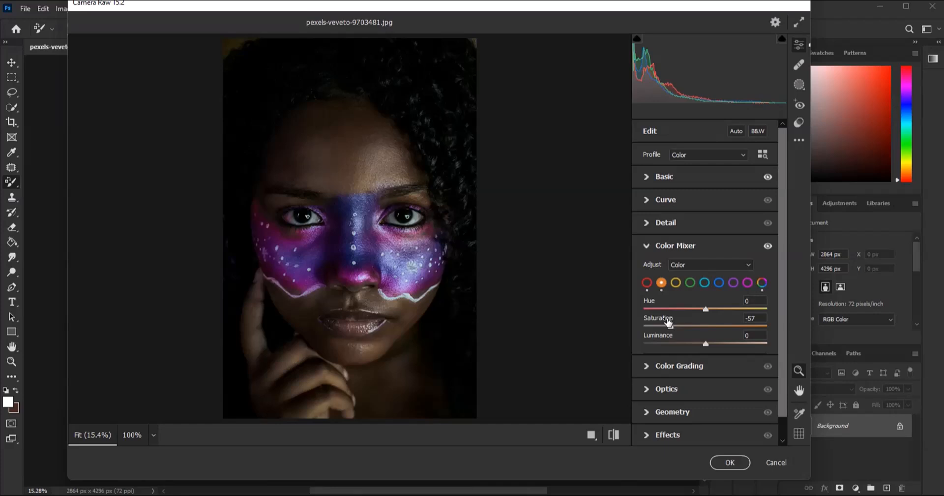
mouse_move(706, 308)
left_mouse_down()
mouse_move(690, 309)
mouse_move(725, 309)
mouse_move(690, 309)
left_mouse_up()
- Set the saturation of the yellows to -47 in the Color Mixer and compare the portrait with the default settings
left_click_drag(691, 313, 678, 335)
left_click(677, 283)
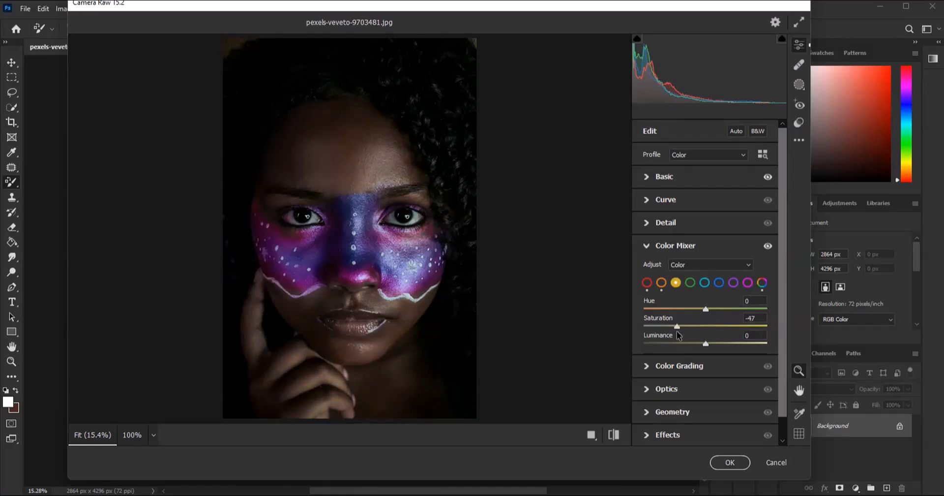
left_click(613, 435)
left_click(612, 438)
scroll(431, 320, "down", 3)
scroll(351, 231, "up", 1)
scroll(352, 229, "up", 2)
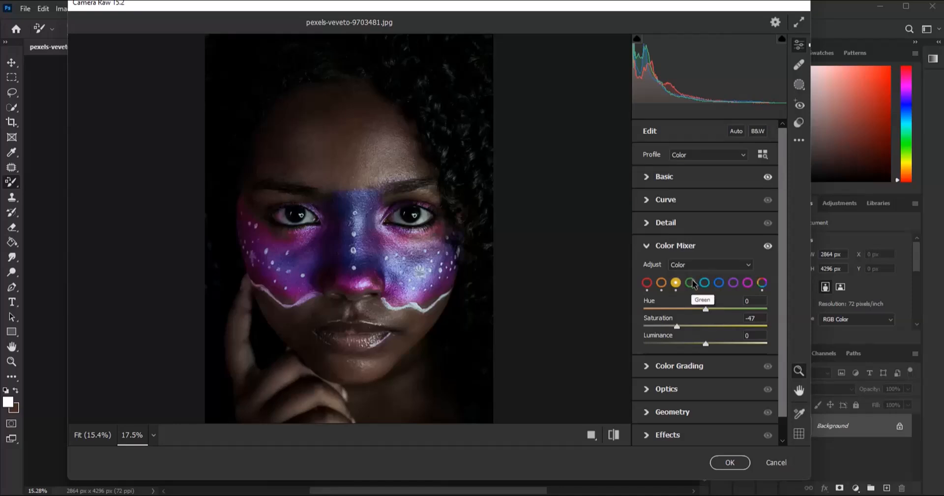
- Set the saturation of the purples to +50 in the Color Mixer and fine-tune their hue
left_click(733, 282)
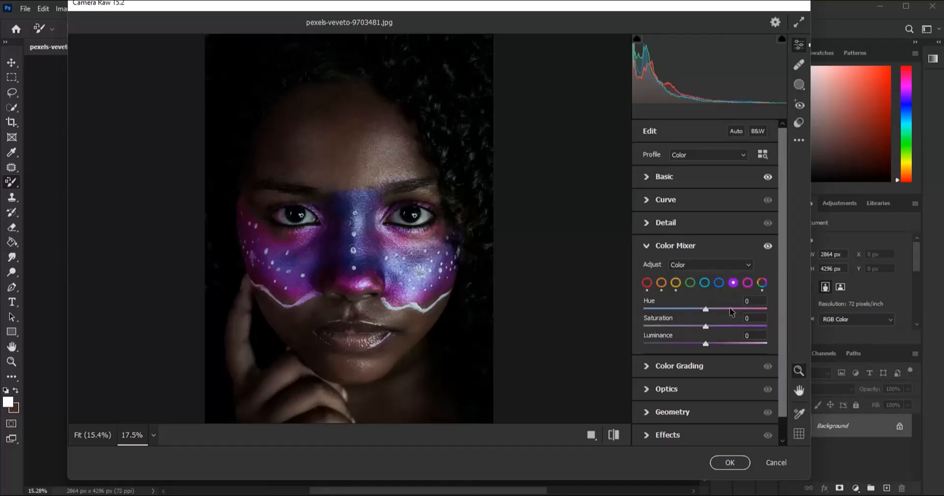
left_click_drag(705, 326, 738, 326)
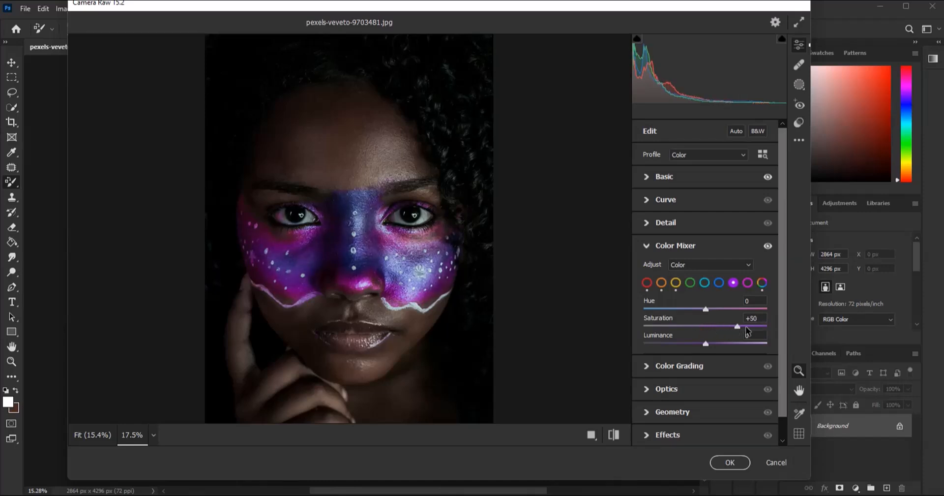
mouse_move(706, 309)
left_mouse_down()
mouse_move(717, 308)
mouse_move(689, 308)
mouse_move(704, 308)
left_mouse_up()
- Set the magentas to saturation +54 and hue -63 in the Color Mixer, and compare the portrait with the default settings
mouse_move(709, 328)
left_mouse_down()
mouse_move(767, 322)
mouse_move(739, 325)
mouse_move(778, 309)
mouse_move(693, 309)
mouse_move(782, 309)
mouse_move(634, 314)
mouse_move(678, 311)
left_mouse_up()
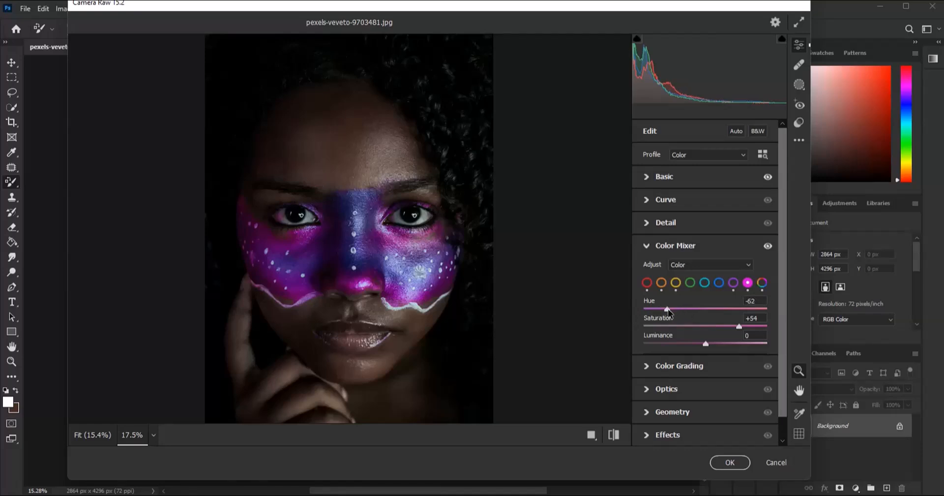
scroll(345, 294, "down", 4)
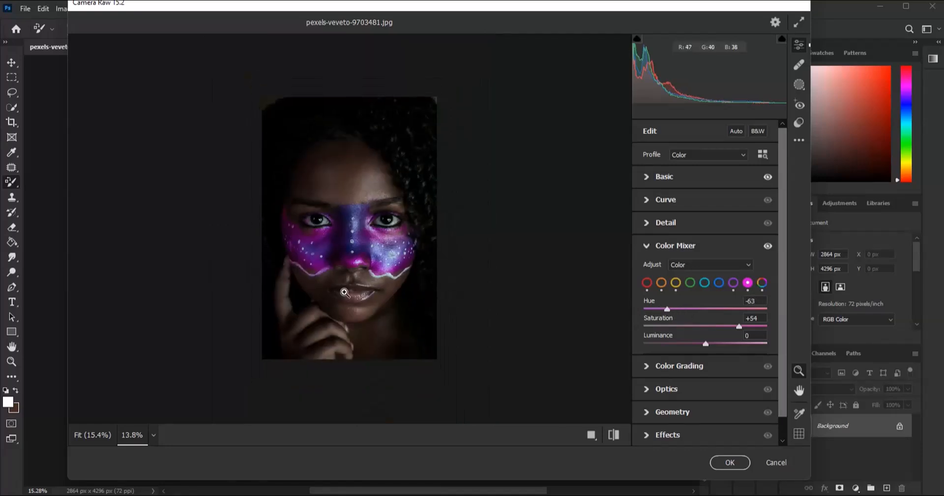
scroll(343, 292, "up", 2)
left_click(614, 434)
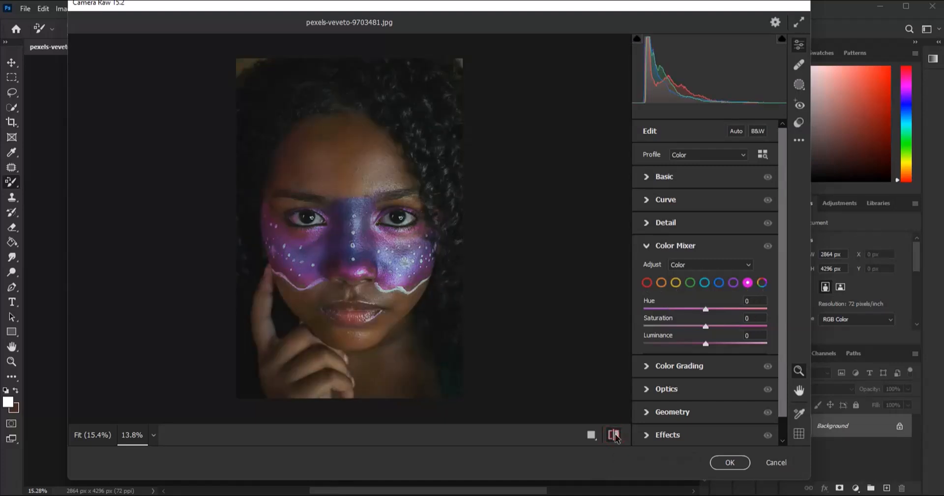
left_click(614, 435)
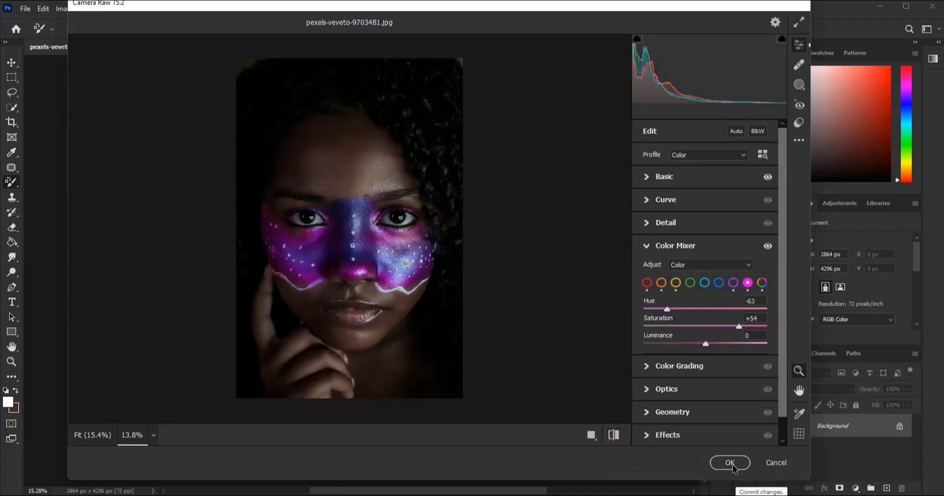
- Shape the parametric tone curve with Highlights +42, Lights +50, Darks -10 and Shadows +29
left_click(666, 199)
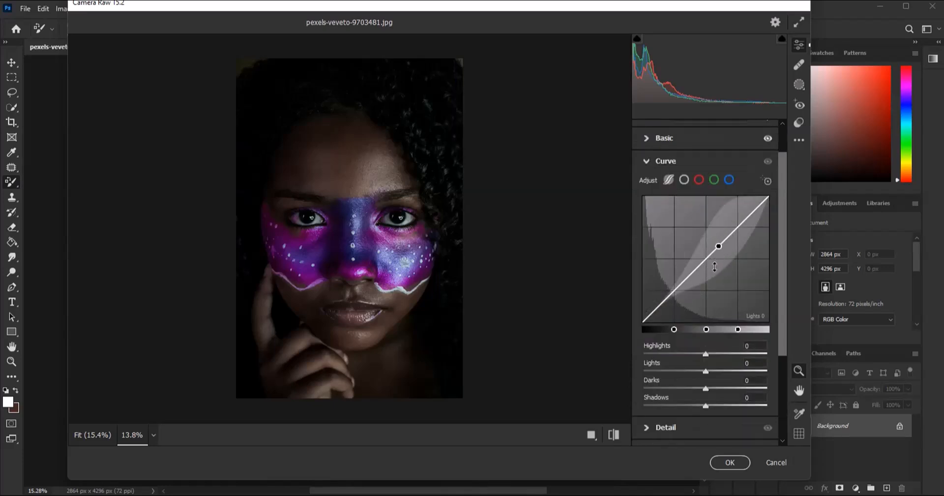
left_click_drag(710, 271, 678, 289)
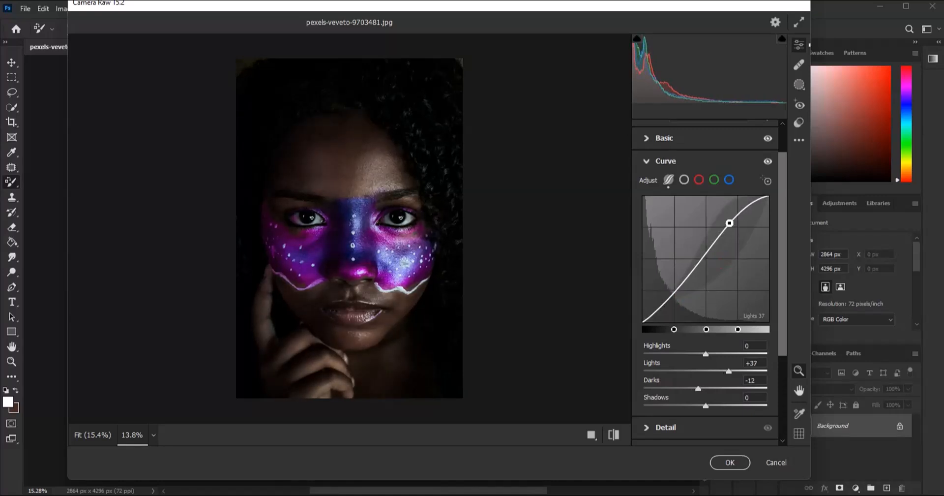
left_click_drag(706, 408, 727, 404)
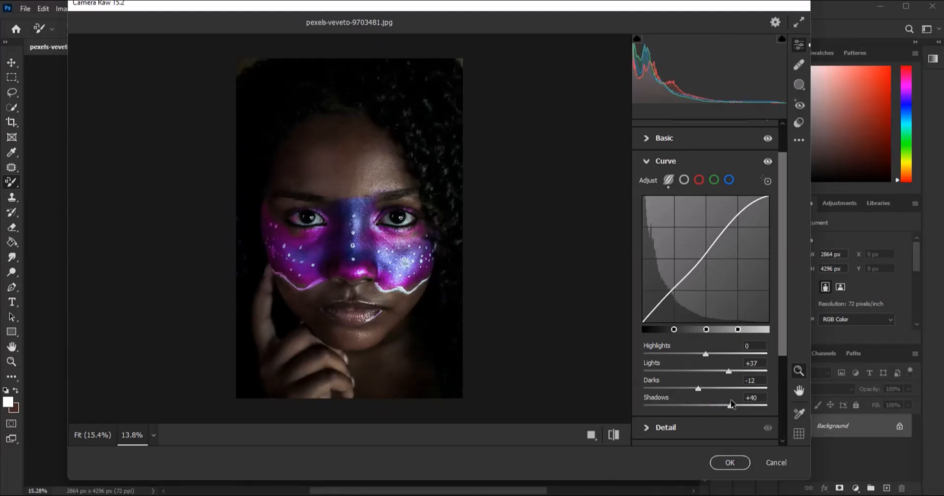
left_click_drag(706, 354, 732, 355)
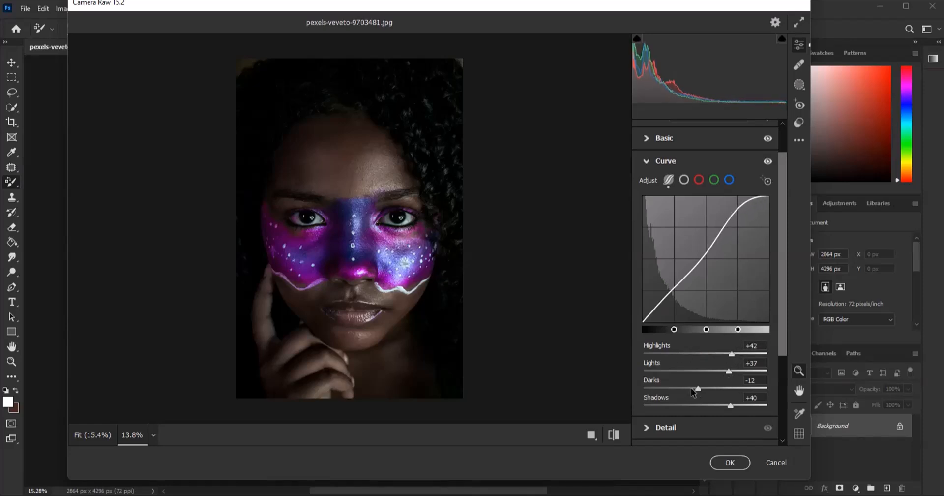
left_click_drag(700, 388, 735, 370)
left_click_drag(729, 410, 725, 413)
- Compare the graded portrait with the default settings, inspect the face paint up close, and apply the Camera Raw adjustments
scroll(348, 277, "down", 4)
scroll(349, 277, "up", 5)
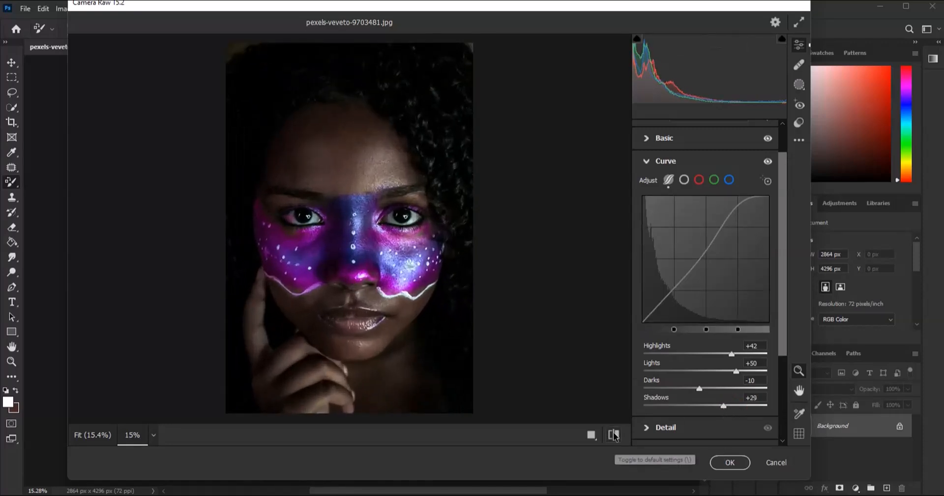
left_click(613, 434)
left_click(613, 434)
scroll(332, 237, "up", 1)
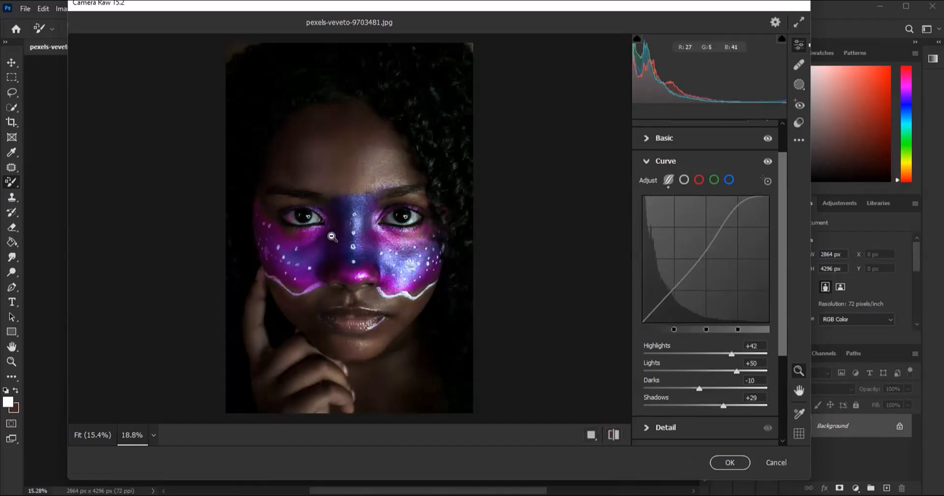
scroll(332, 235, "up", 3)
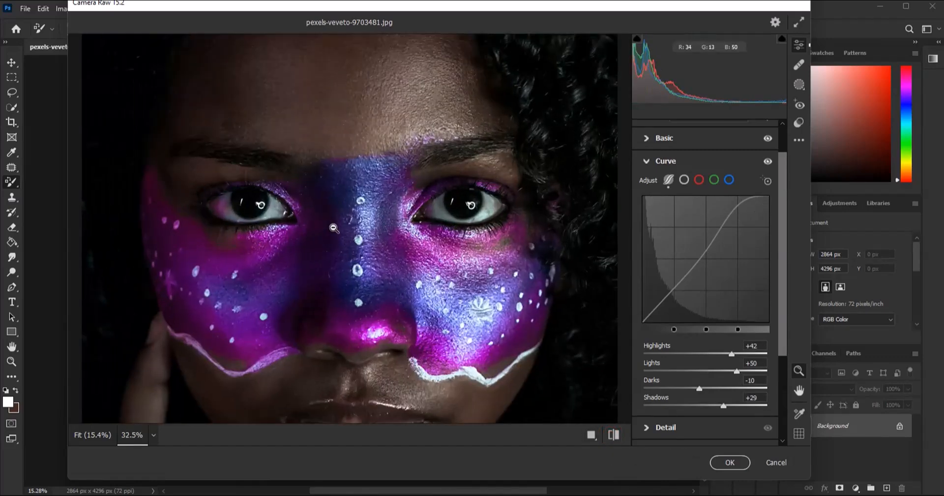
scroll(333, 227, "down", 5)
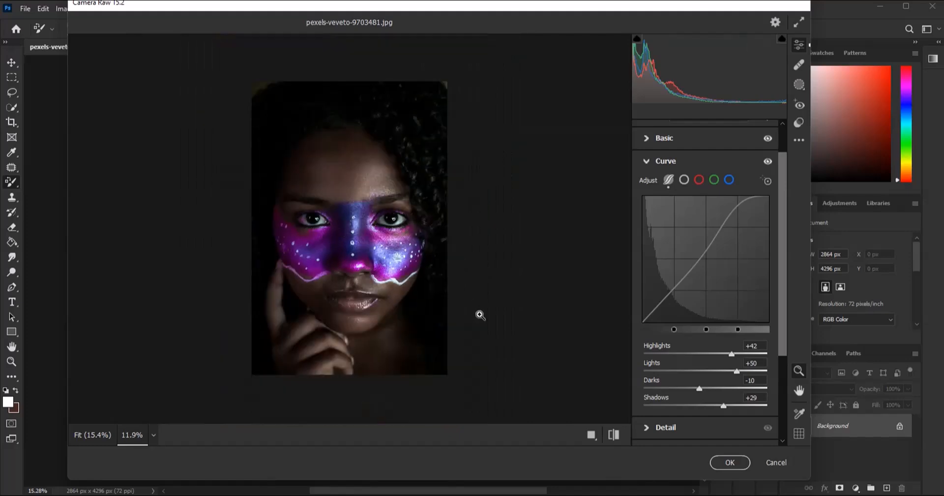
scroll(375, 318, "up", 2)
left_click(726, 460)
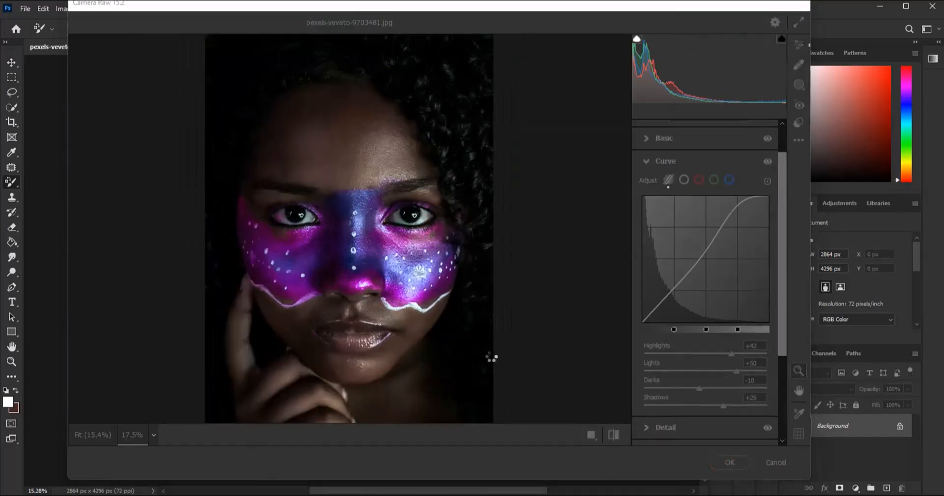
- Sample the muted pink-brown tone of the lower lip as the foreground color
scroll(409, 358, "up", 5)
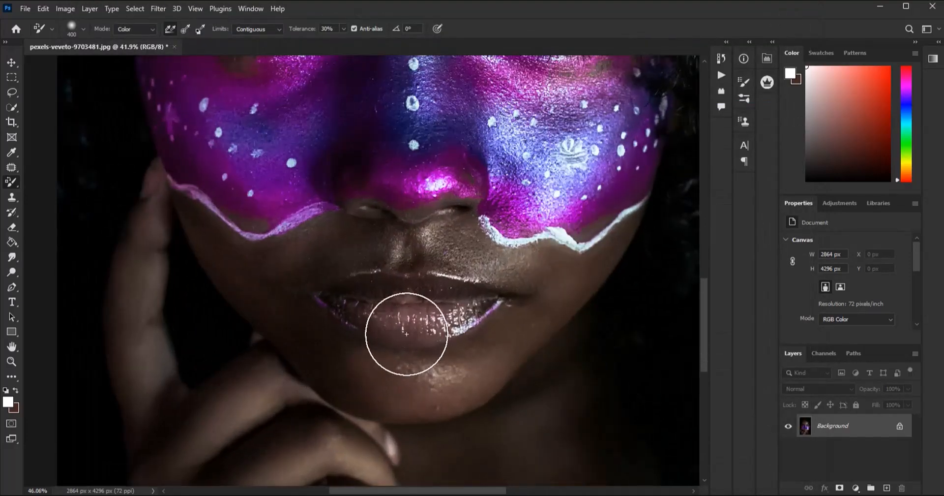
scroll(418, 334, "up", 3)
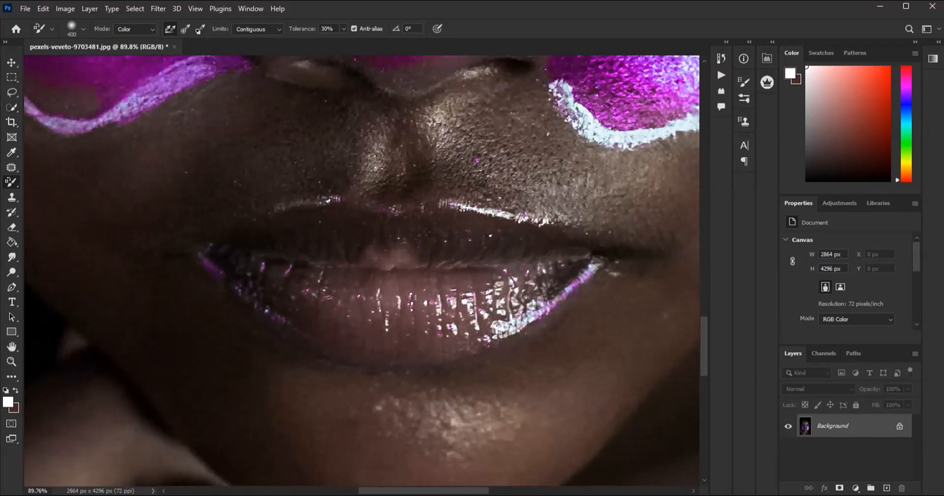
left_click(11, 153)
left_click(392, 335)
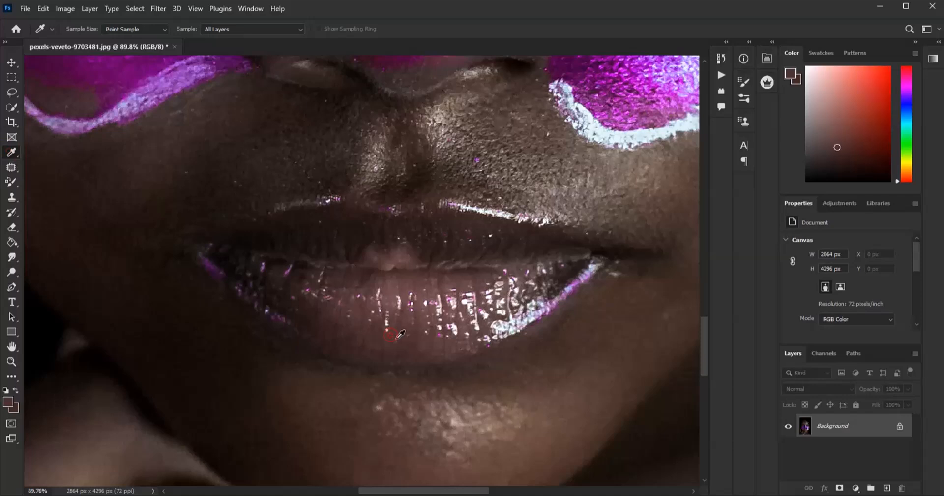
- Try to recolor the purple paint at the left corner of the lips with the Color Replacement tool, and undo the stroke
left_click(11, 181)
mouse_move(221, 282)
left_mouse_down()
mouse_move(315, 310)
mouse_move(254, 296)
mouse_move(232, 275)
left_mouse_up()
key("ctrl+z")
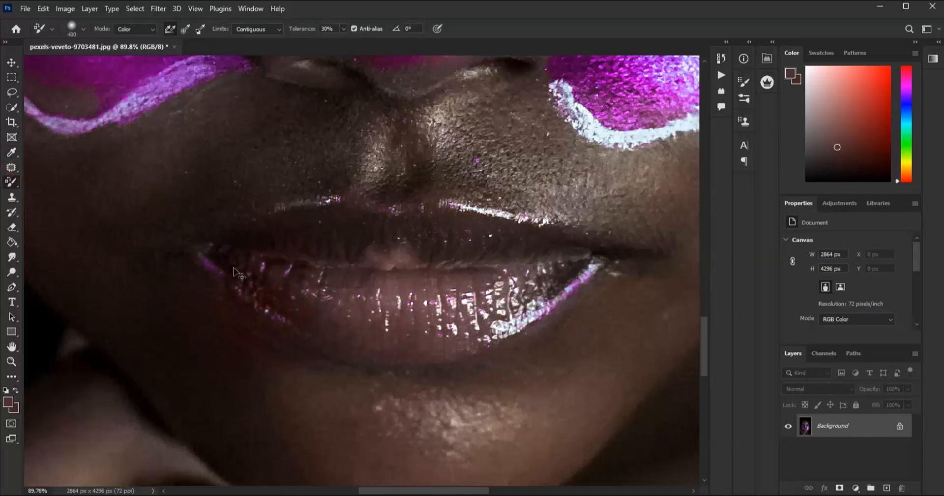
- Recolor the purple paint at the left corner of the lips with an 80 px Color Replacement brush, using a sampled dark skin tone (#18100d)
left_click(8, 401)
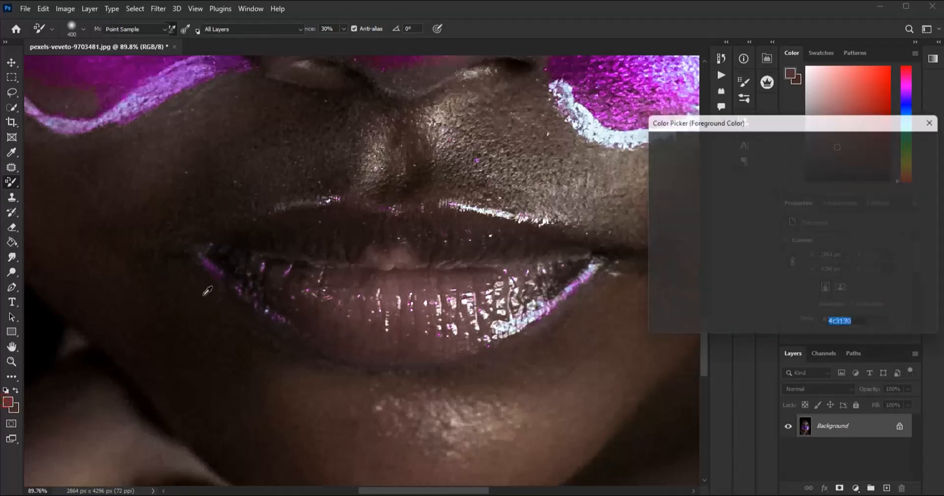
left_click(205, 272)
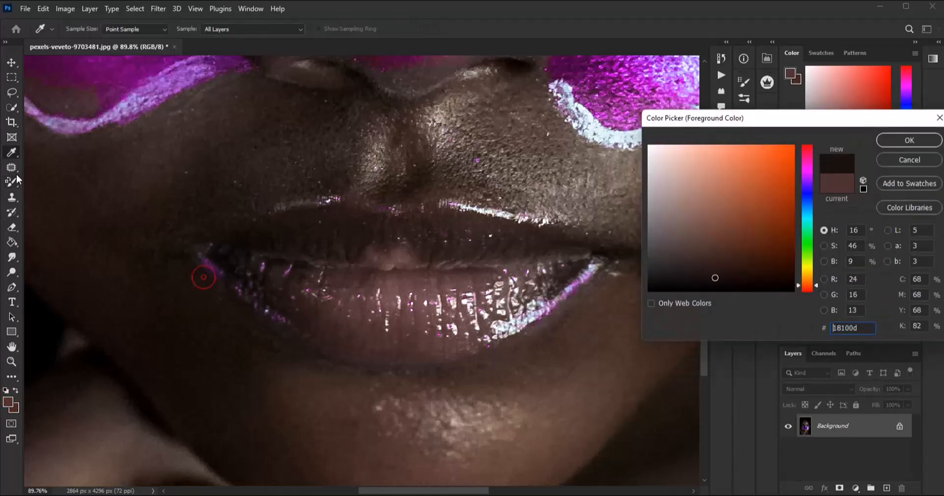
left_click(908, 140)
key("b")
key("bracketleft")
key("bracketleft")
key("bracketleft")
key("bracketleft")
key("bracketleft")
key("bracketleft")
key("bracketleft")
key("bracketleft")
key("bracketleft")
mouse_move(208, 277)
left_mouse_down()
mouse_move(213, 265)
mouse_move(195, 250)
mouse_move(295, 333)
left_mouse_up()
left_click_drag(257, 305, 269, 331)
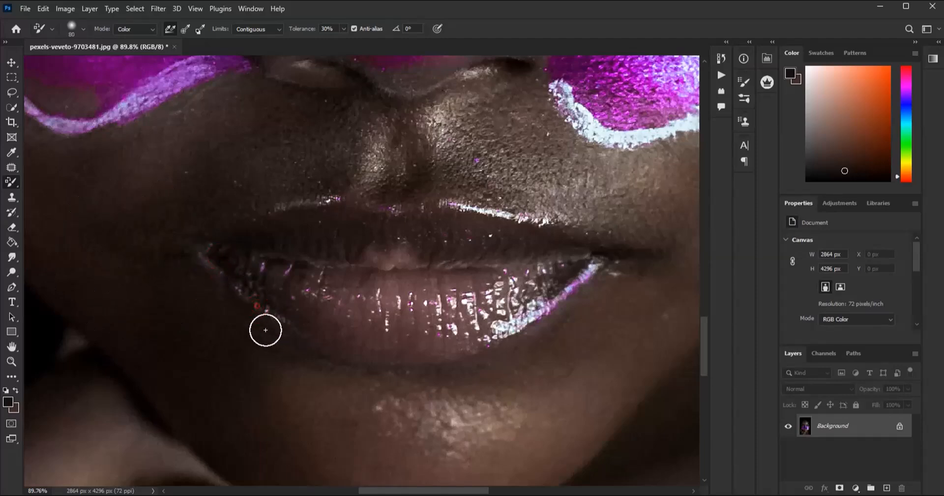
- Sample the brown skin tone #413232 beside the right corner of the lips and recolor the purple paint there
scroll(317, 320, "down", 4)
scroll(533, 280, "up", 3)
scroll(274, 287, "up", 2)
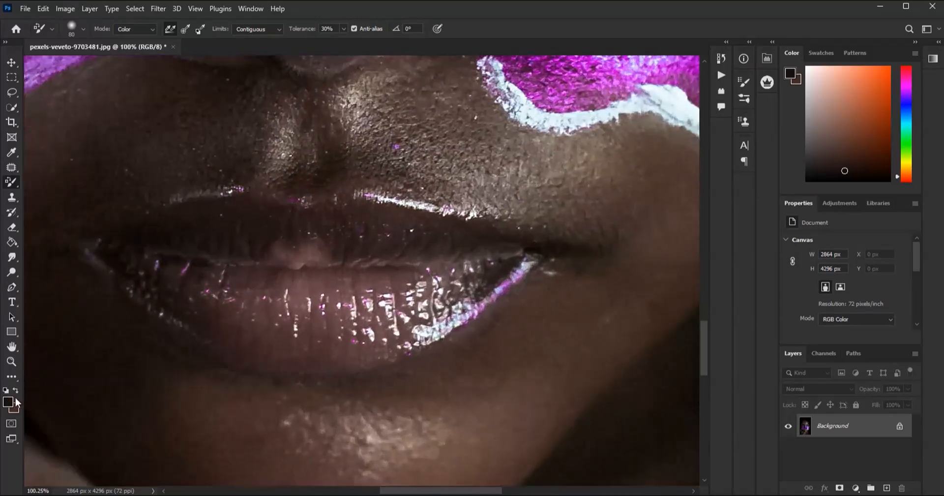
left_click(14, 402)
left_click(506, 295)
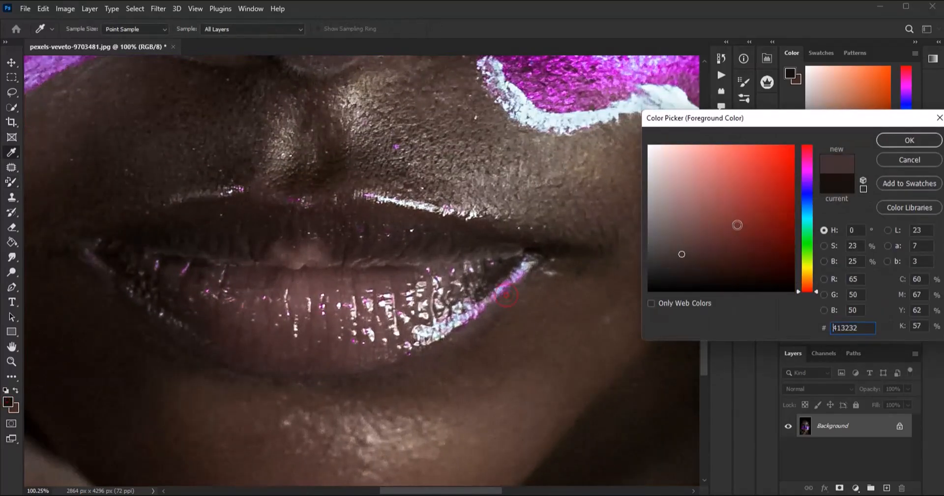
left_click(908, 140)
left_click_drag(460, 326, 514, 278)
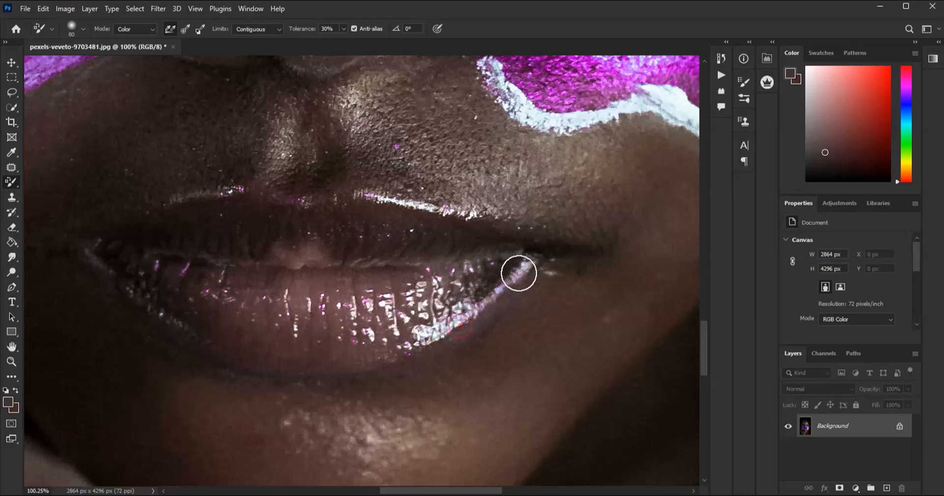
- Set the foreground color to white and recolor the pink tint in the white of the left eye with the Color Replacement tool
scroll(527, 259, "down", 5)
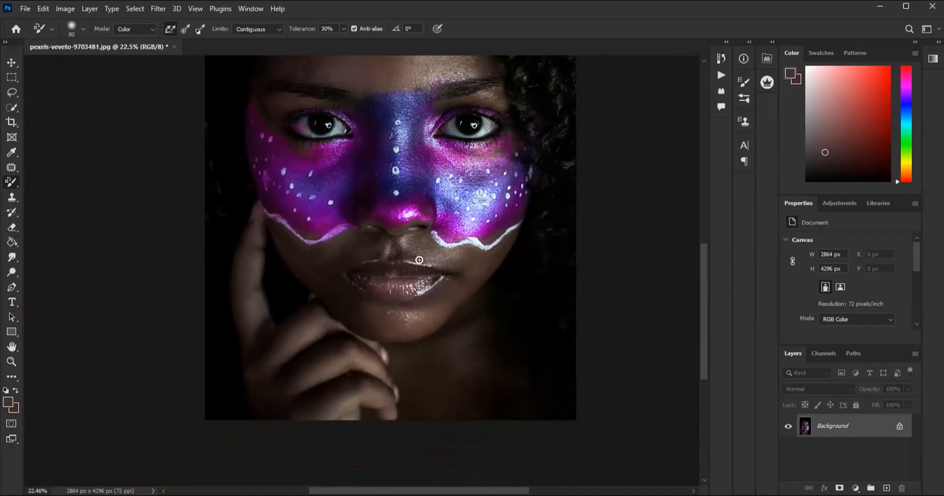
scroll(415, 261, "down", 2)
scroll(398, 192, "up", 4)
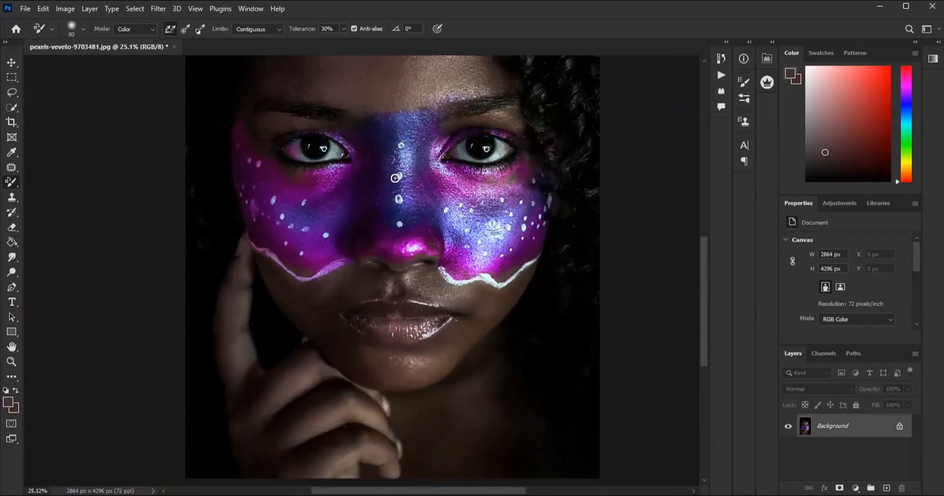
scroll(318, 182, "up", 6)
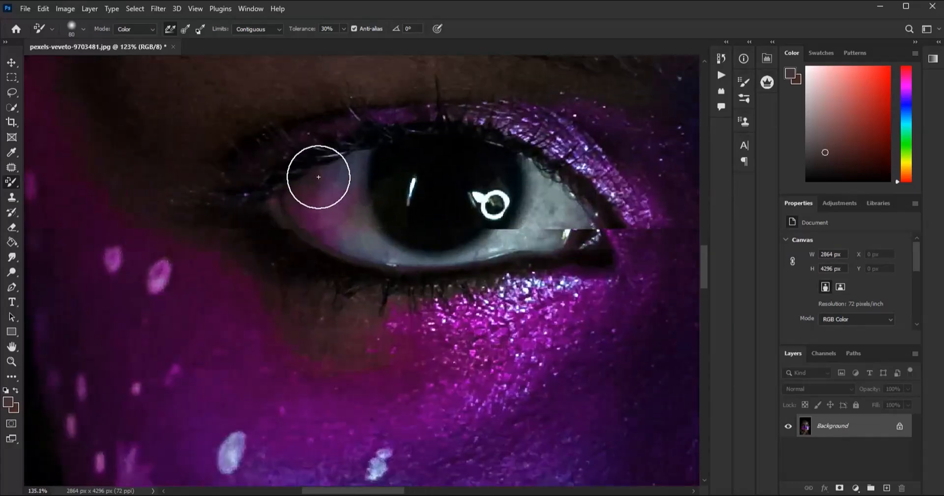
scroll(319, 177, "up", 1)
left_click(9, 404)
left_click(622, 105)
left_click(908, 142)
key("b")
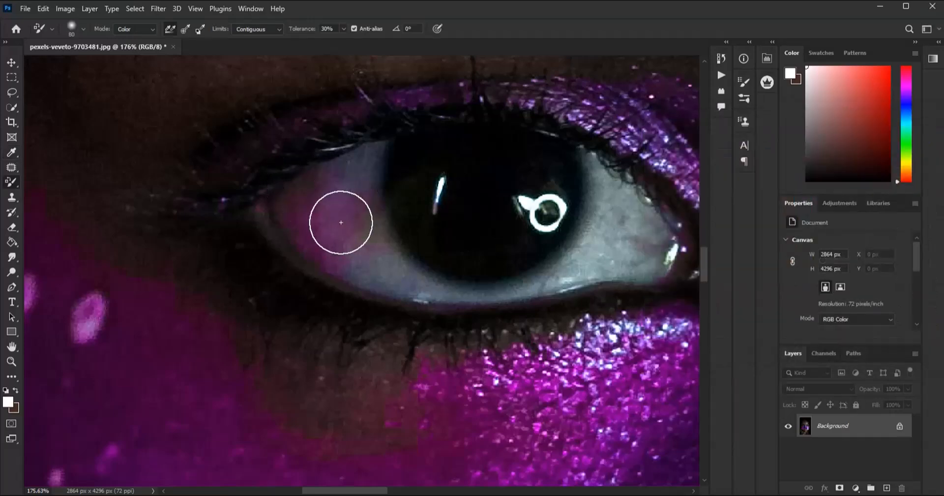
right_click(13, 182)
left_click(73, 208)
mouse_move(346, 187)
left_mouse_down()
mouse_move(321, 227)
mouse_move(359, 261)
mouse_move(280, 211)
mouse_move(350, 205)
left_mouse_up()
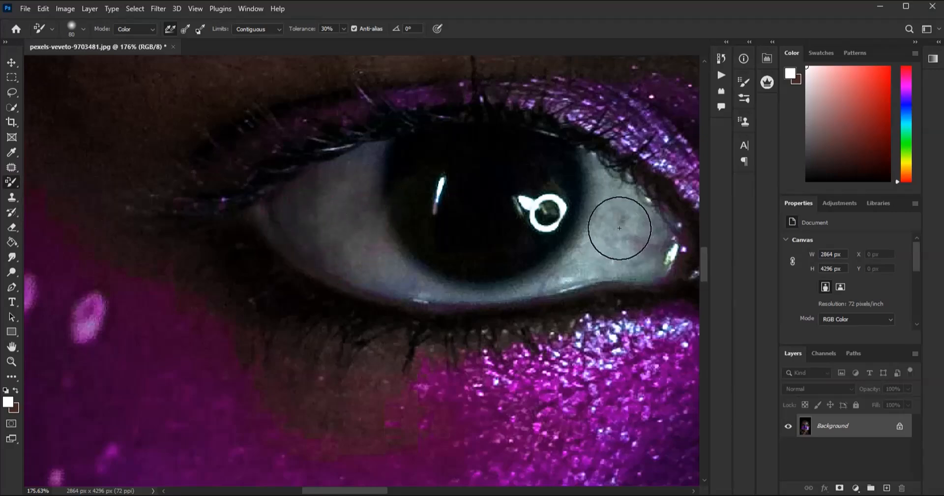
- Inspect both eyes up close and review the retouched portrait as a whole
scroll(396, 236, "down", 5)
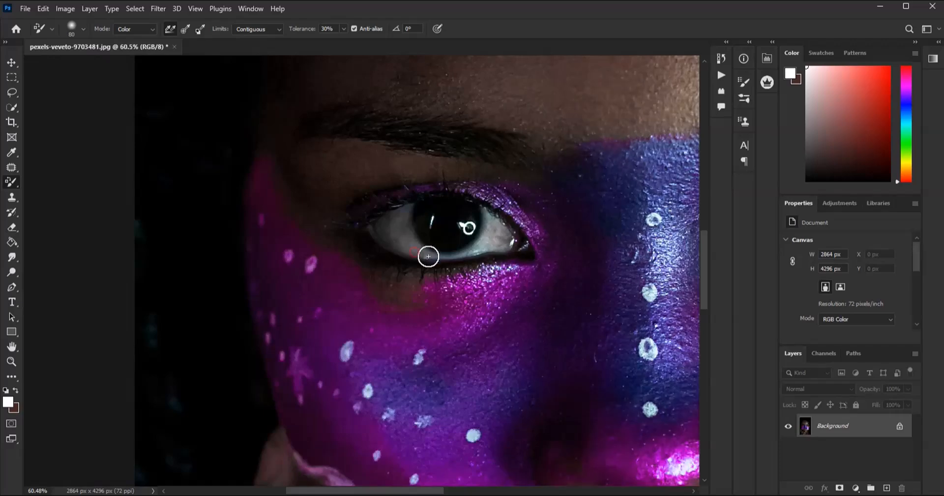
scroll(394, 233, "down", 4)
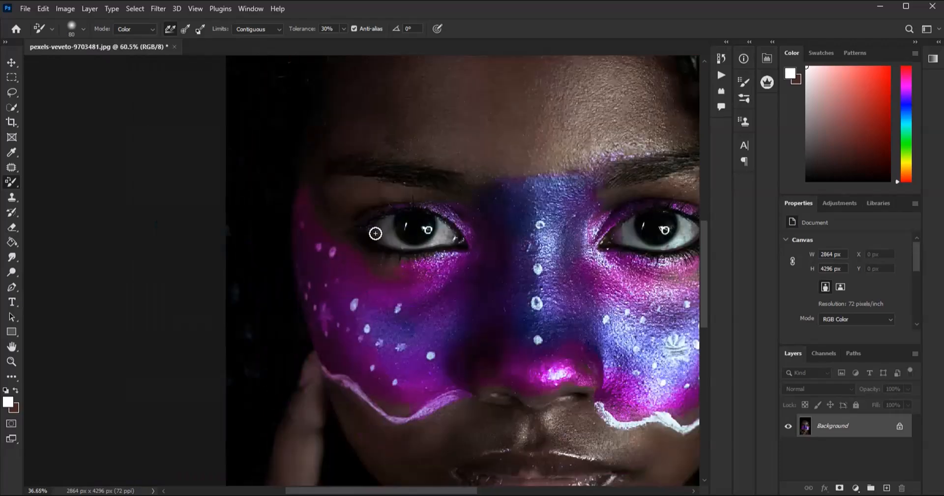
scroll(563, 223, "up", 4)
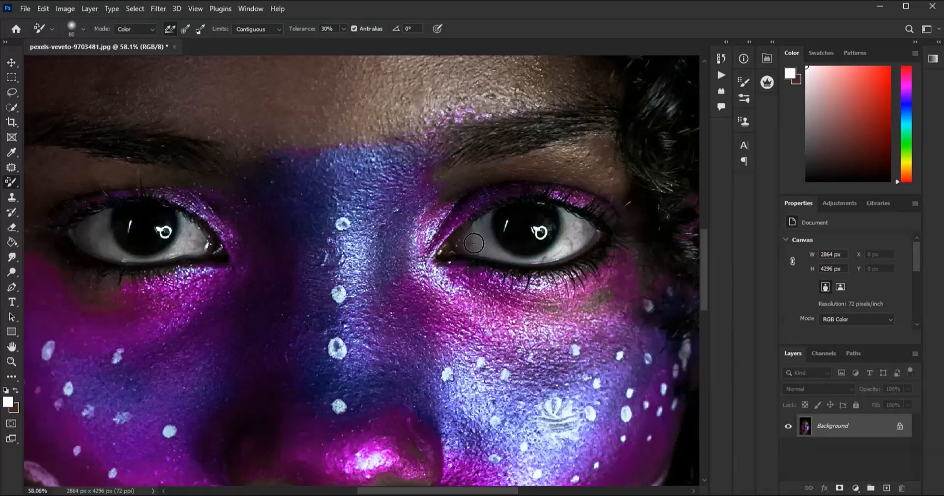
scroll(478, 241, "down", 5)
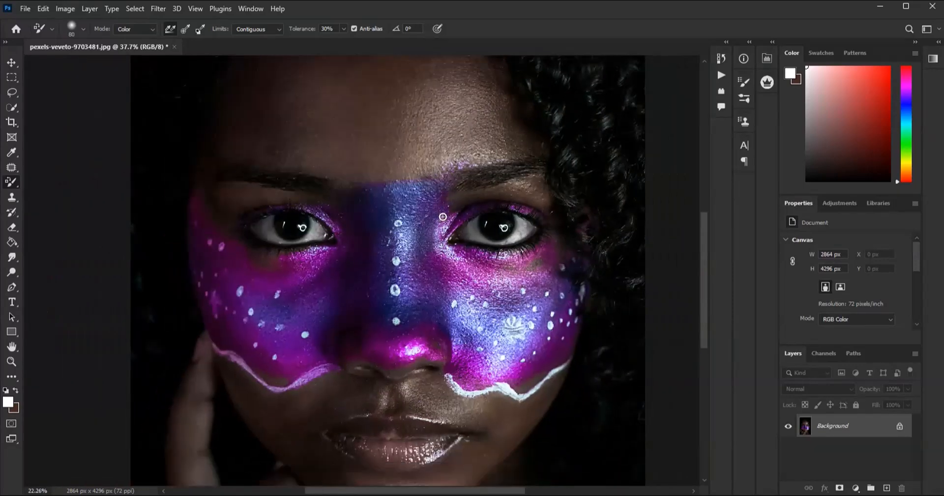
scroll(428, 188, "up", 2)
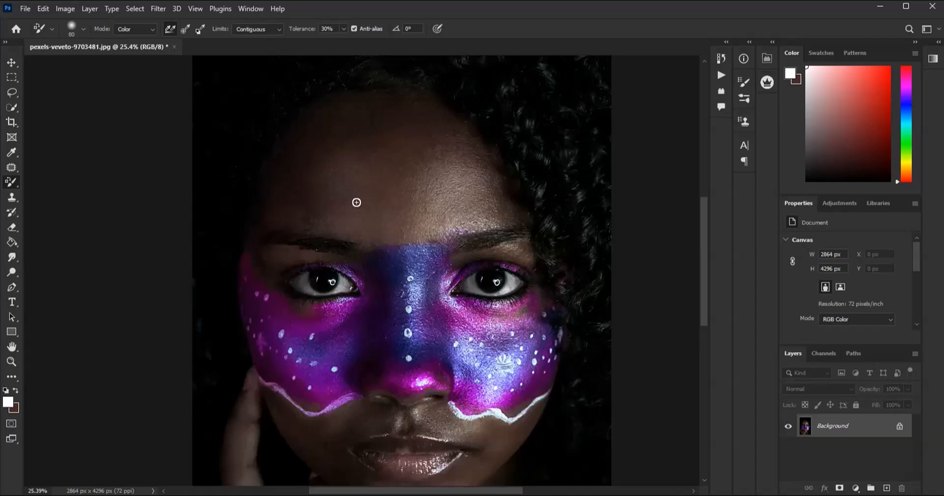
scroll(356, 199, "up", 1)
scroll(355, 193, "down", 4)
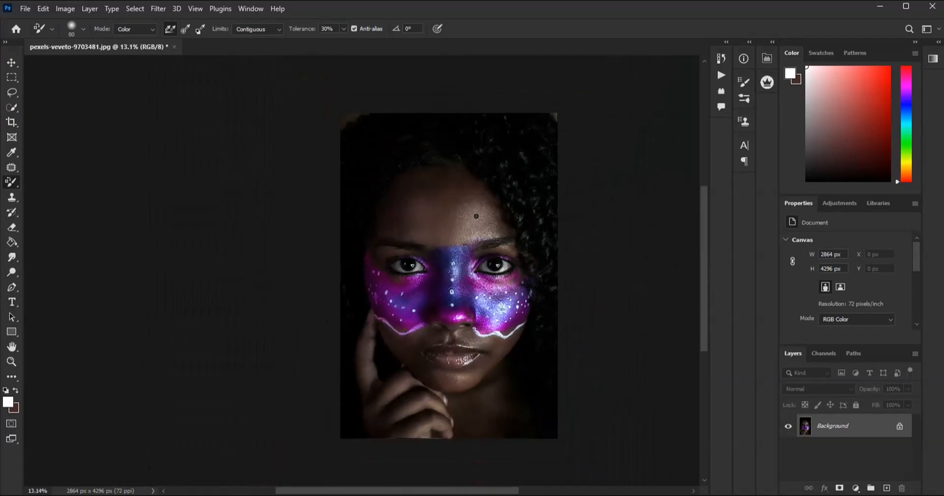
scroll(476, 216, "up", 2)
scroll(503, 192, "down", 2)
scroll(514, 241, "up", 3)
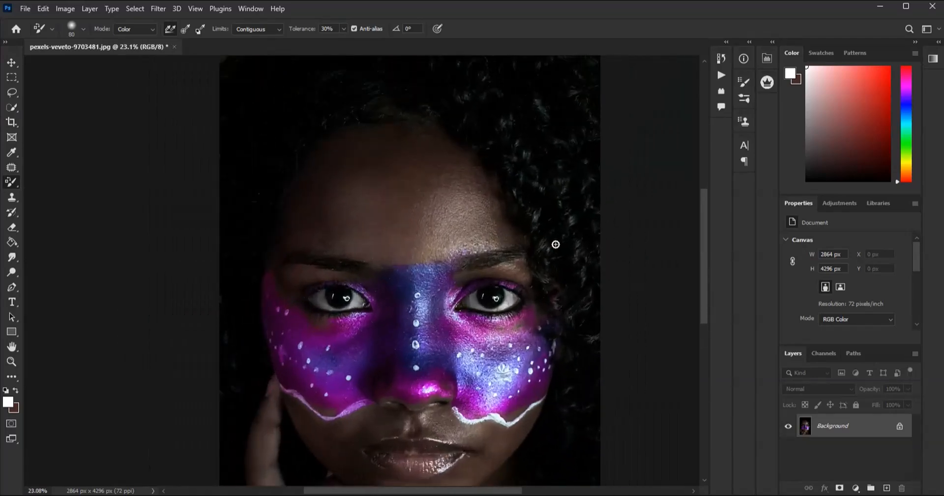
- Add a new layer above the Background and set its blend mode to Soft Light
left_click(887, 487)
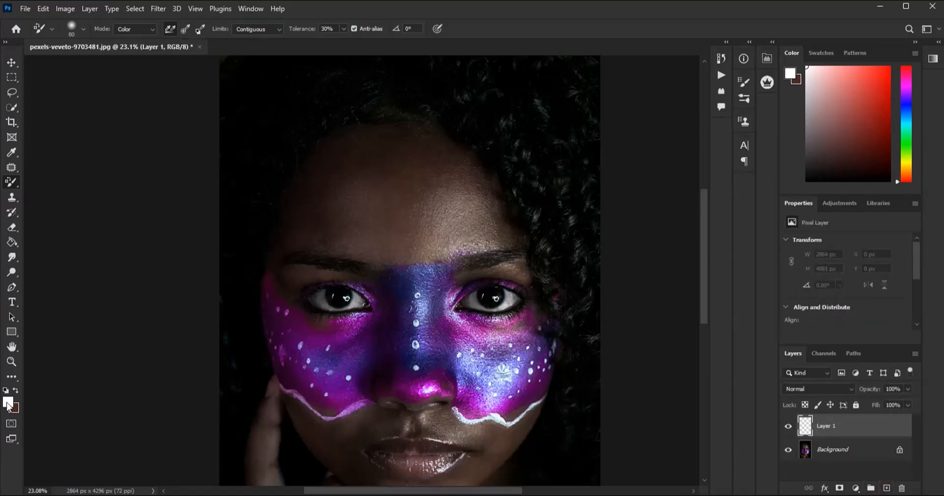
left_click(802, 389)
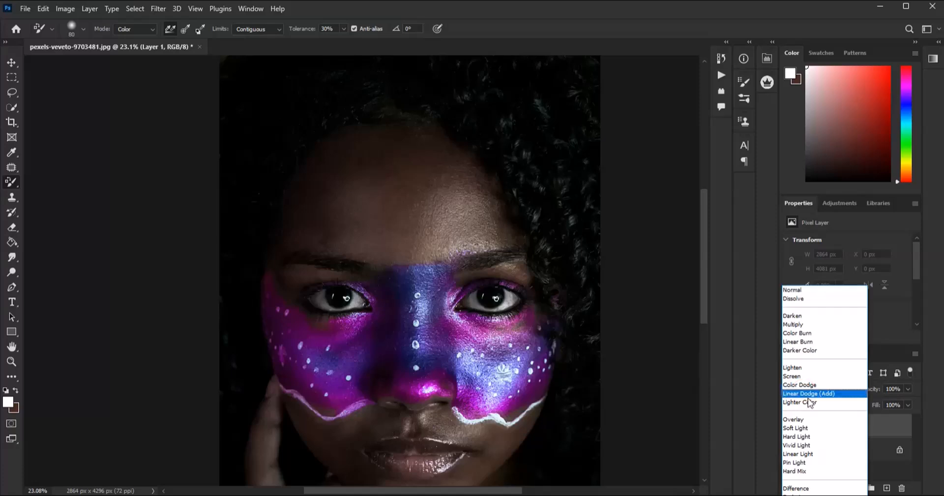
left_click(797, 427)
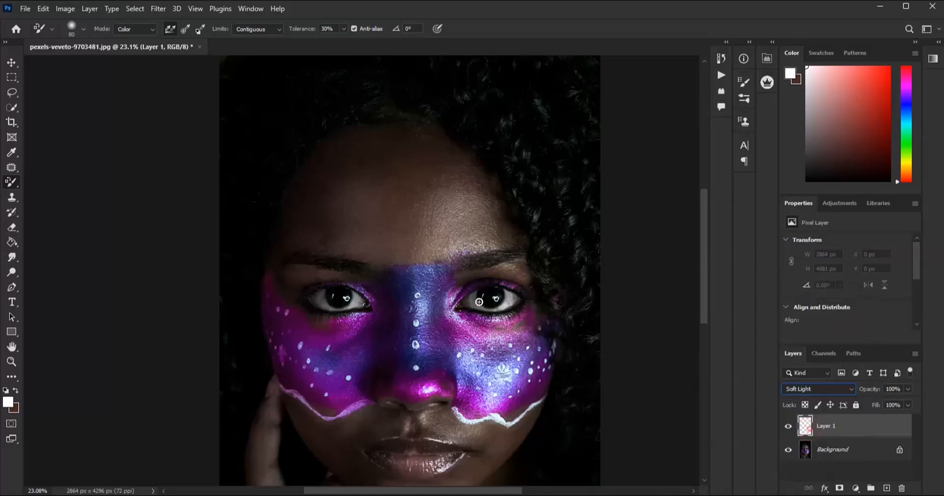
- Brighten the curls on the right side of the head by painting white with a 400 px soft Brush on the Soft Light layer
right_click(20, 181)
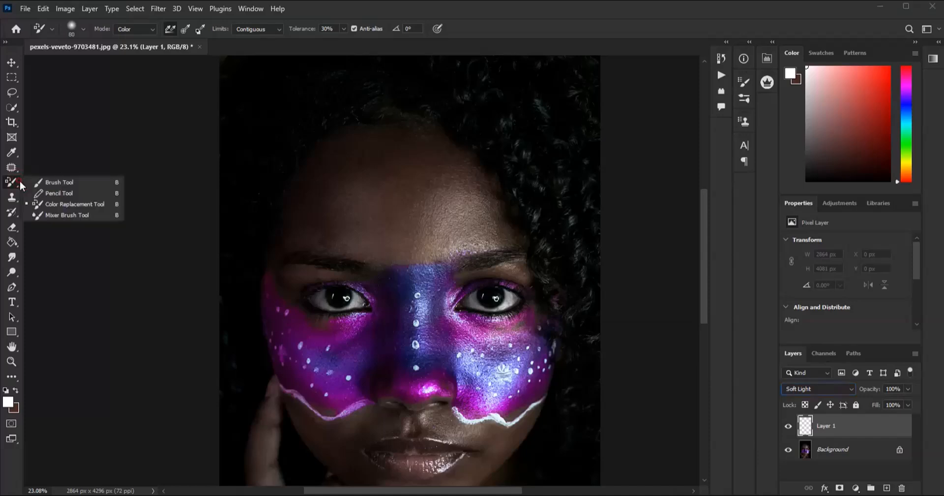
left_click(50, 183)
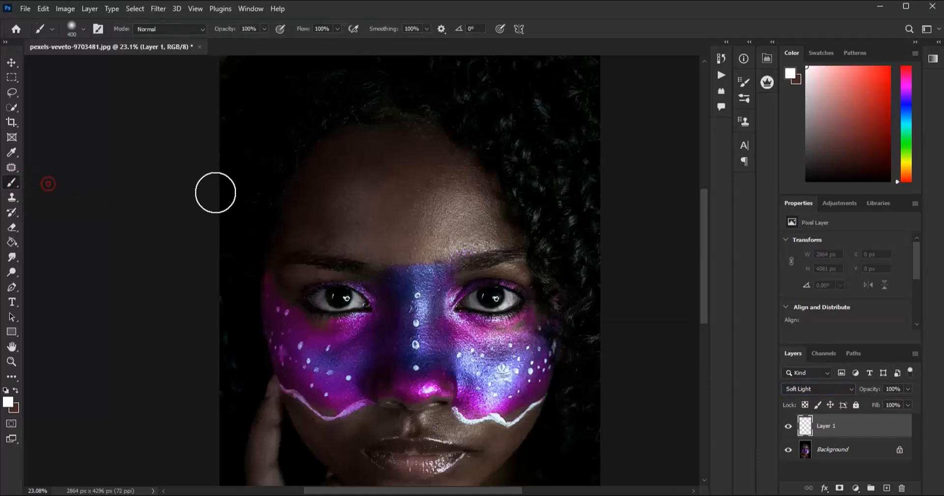
scroll(523, 157, "up", 1)
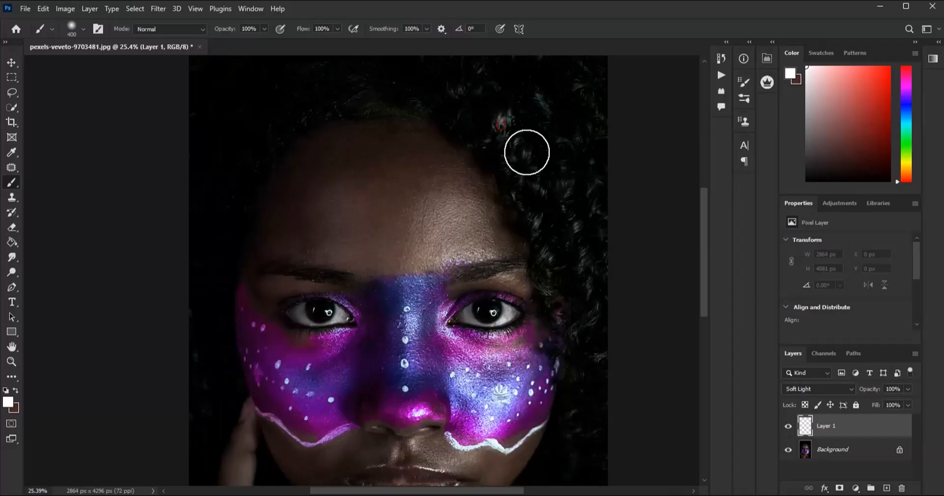
left_click_drag(591, 317, 588, 467)
scroll(581, 250, "down", 6)
mouse_move(589, 237)
left_mouse_down()
mouse_move(552, 164)
mouse_move(506, 132)
mouse_move(536, 168)
left_mouse_up()
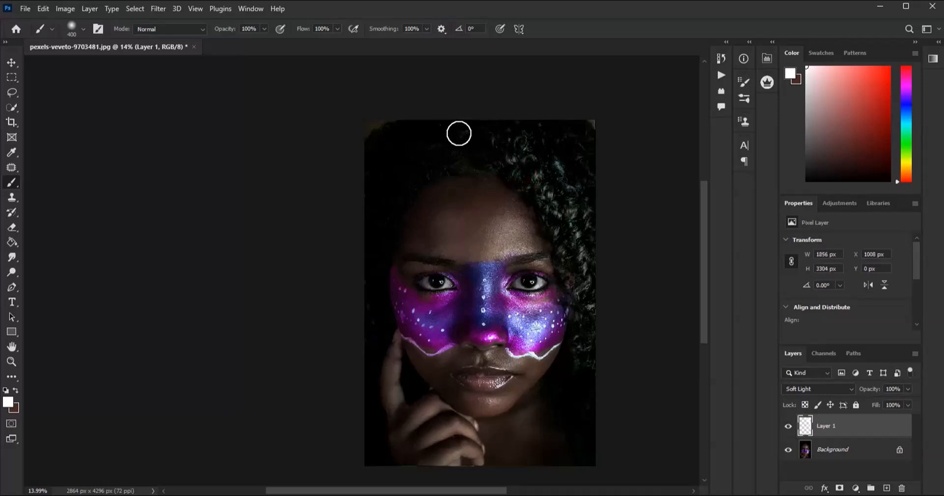
- Paint white over the hair at the top left and down the left edge of the portrait
scroll(539, 196, "down", 3)
scroll(541, 179, "up", 1)
scroll(542, 179, "up", 2)
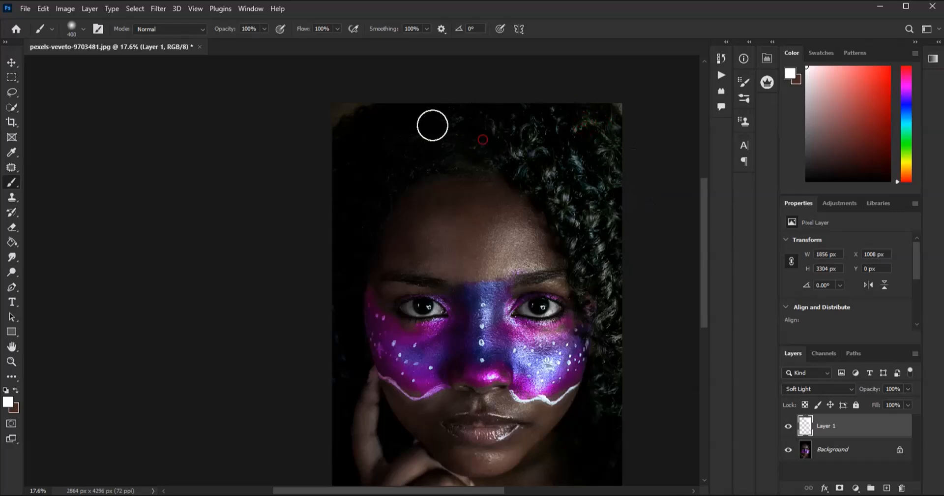
left_click_drag(349, 161, 339, 228)
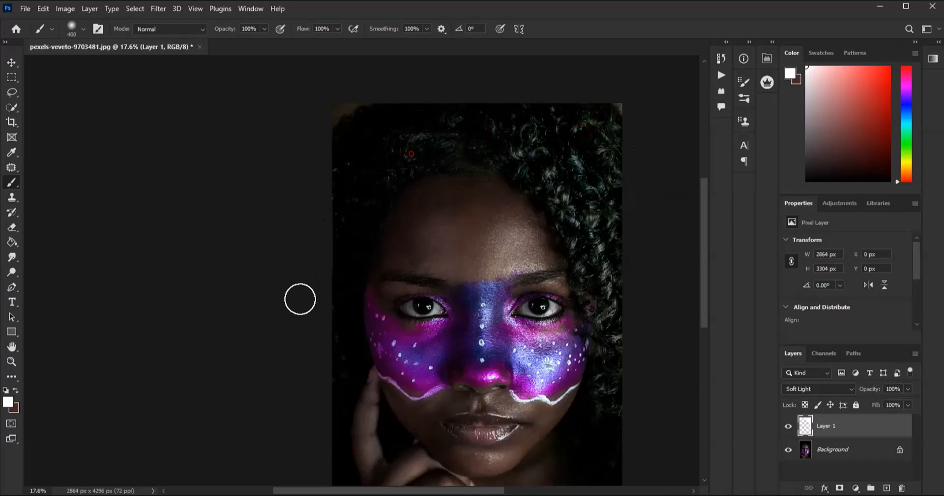
mouse_move(335, 257)
left_mouse_down()
mouse_move(324, 327)
mouse_move(331, 381)
mouse_move(323, 482)
left_mouse_up()
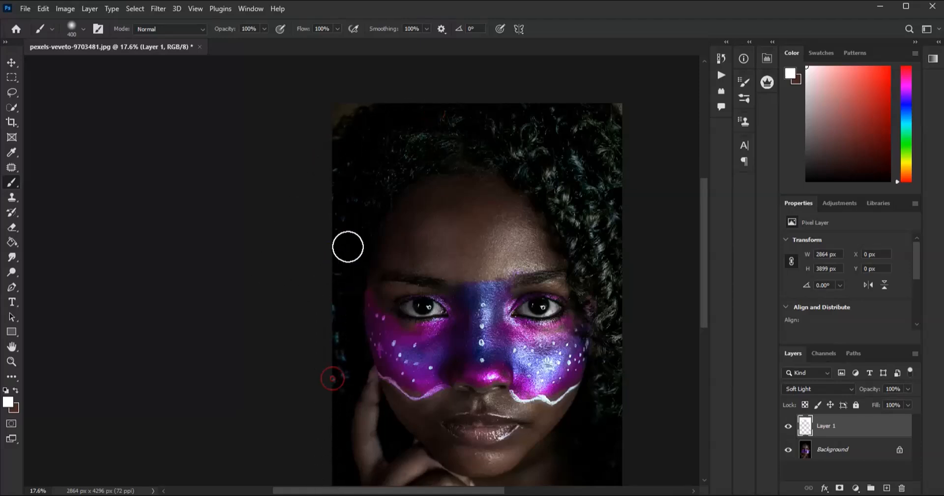
- Extend the white brushwork over the lower right hair and across the crown toward the upper left
scroll(510, 153, "down", 7)
scroll(565, 220, "up", 7)
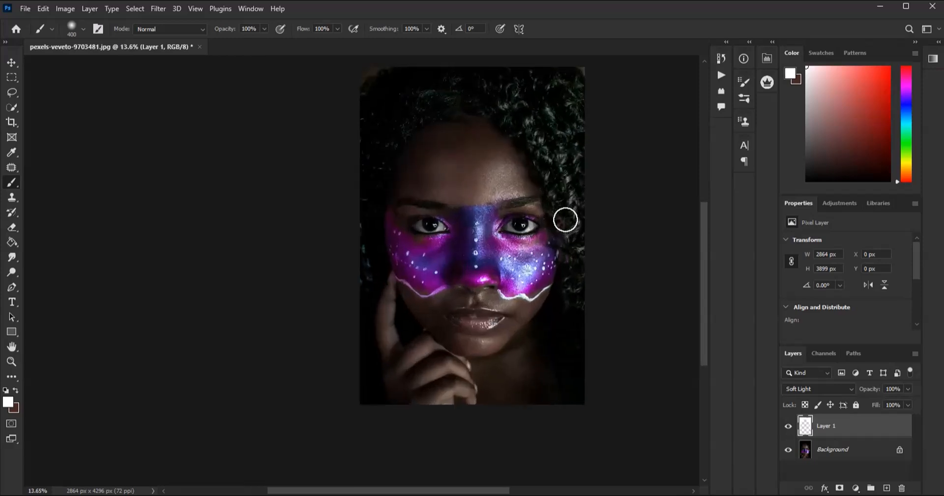
mouse_move(582, 325)
left_mouse_down()
mouse_move(591, 417)
mouse_move(574, 373)
left_mouse_up()
left_click_drag(571, 325, 587, 460)
scroll(520, 382, "down", 4)
scroll(493, 187, "up", 4)
mouse_move(536, 147)
left_mouse_down()
mouse_move(468, 117)
mouse_move(438, 123)
left_mouse_up()
scroll(600, 246, "down", 3)
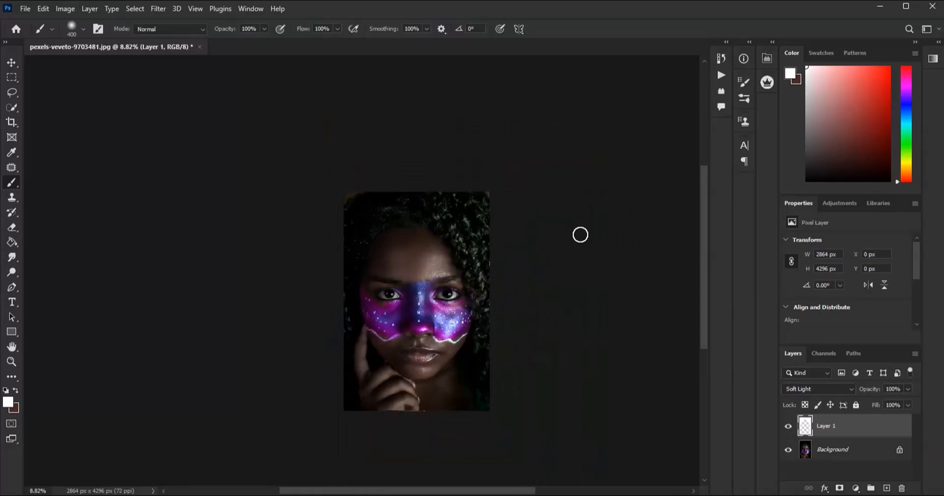
scroll(368, 234, "up", 3)
mouse_move(433, 161)
left_mouse_down()
mouse_move(389, 187)
mouse_move(343, 238)
left_mouse_up()
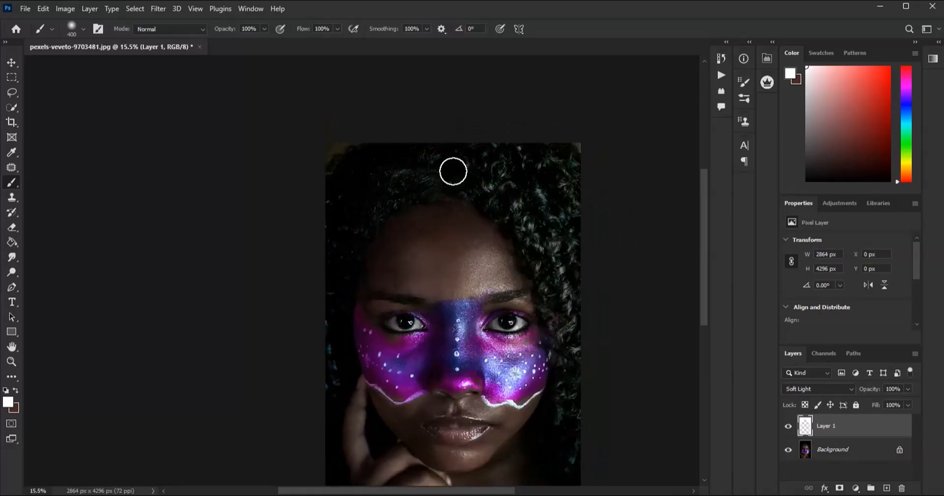
- Compare the portrait with and without the Soft Light layer to judge the hair brightening
scroll(443, 217, "down", 2)
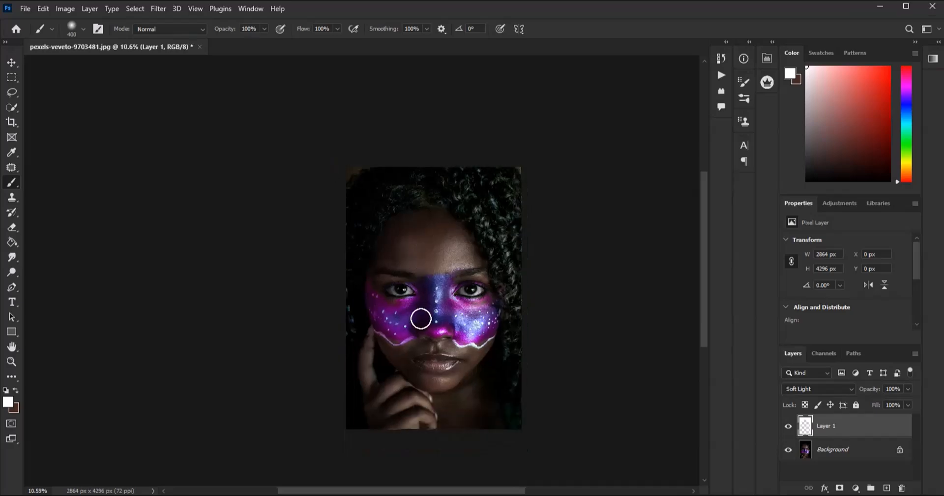
scroll(419, 316, "up", 1)
left_click(789, 426)
left_click(788, 426)
left_click(789, 426)
left_click(789, 426)
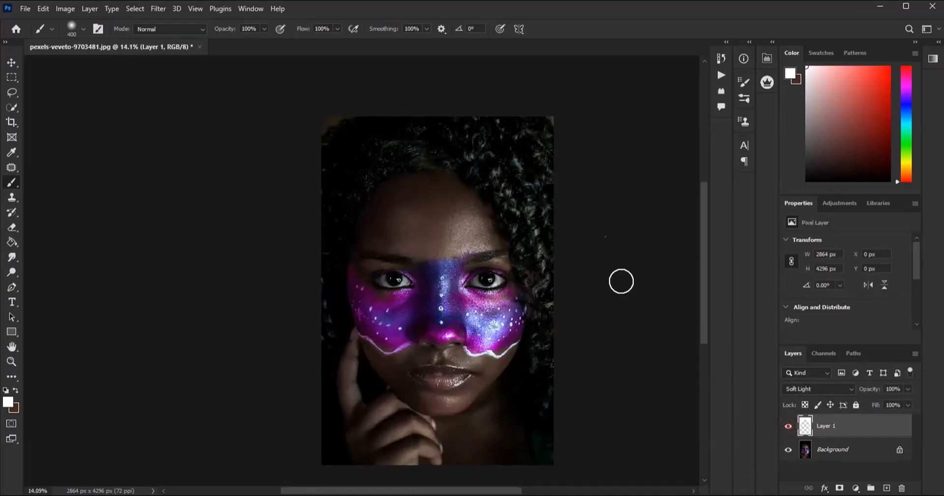
- Merge the Soft Light hair layer into the Background
scroll(484, 229, "up", 2)
scroll(540, 175, "down", 1)
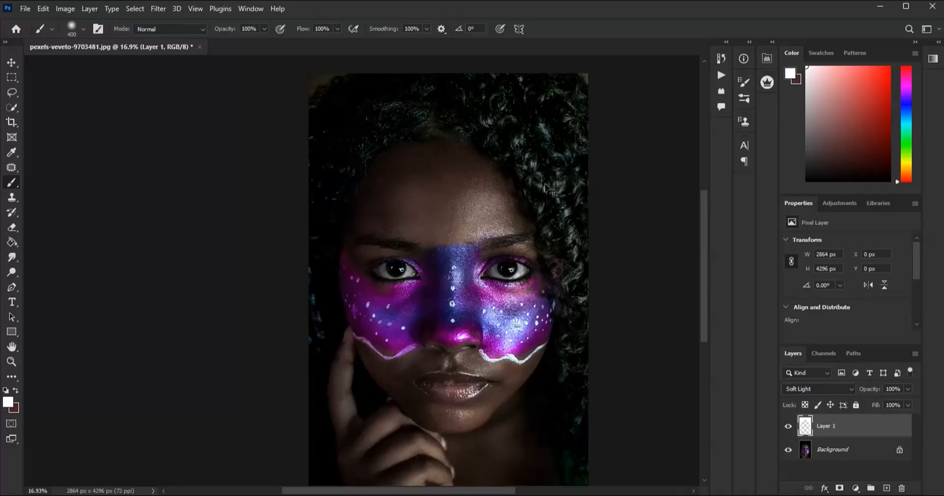
key("Delete")
scroll(545, 184, "up", 1)
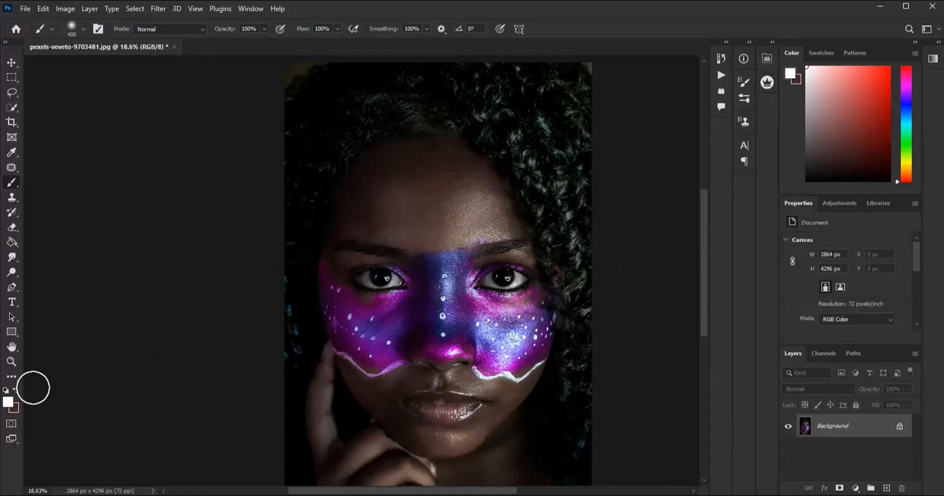
- Check white as the foreground color and select the Color Replacement Tool
left_click(9, 403)
left_click(909, 141)
right_click(10, 184)
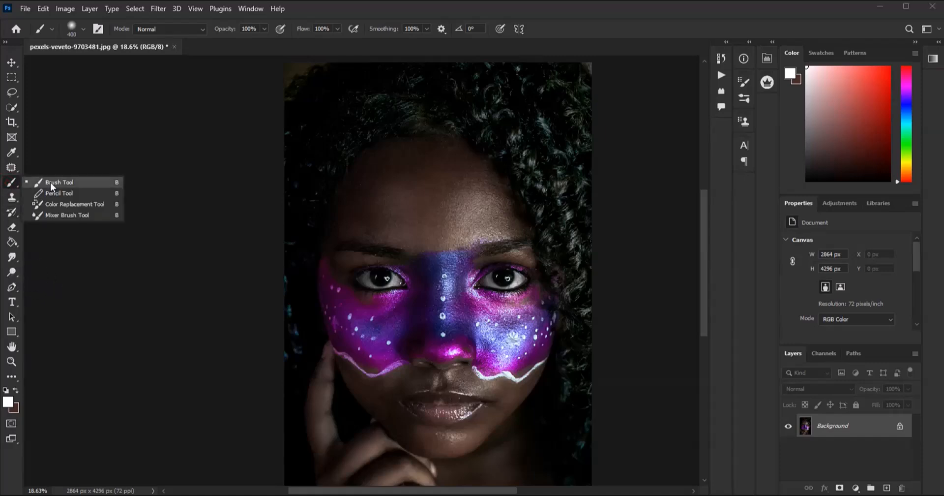
left_click(65, 203)
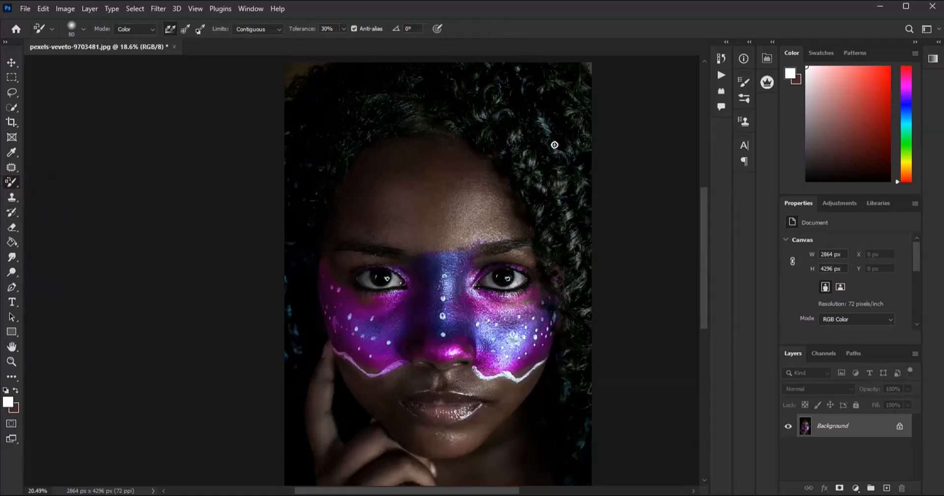
- Duplicate the Background layer, and duplicate that copy again to get a second copy on top
scroll(555, 145, "up", 1)
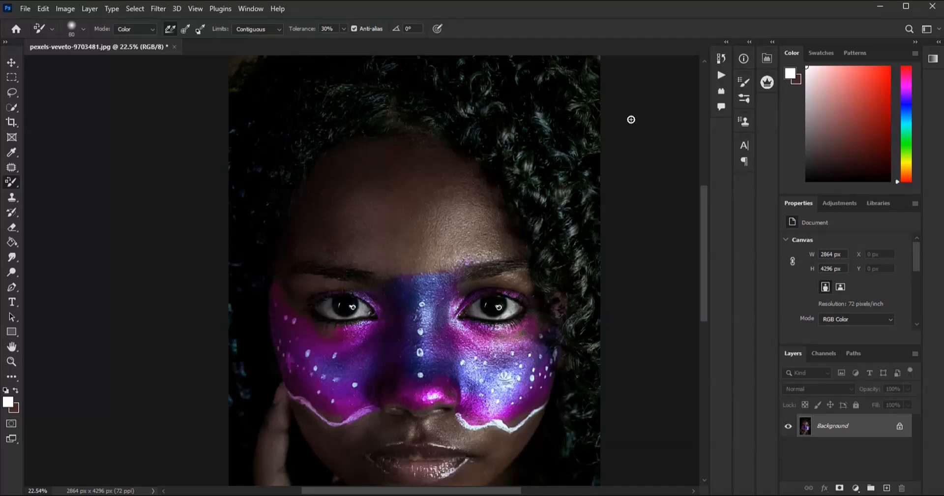
right_click(845, 429)
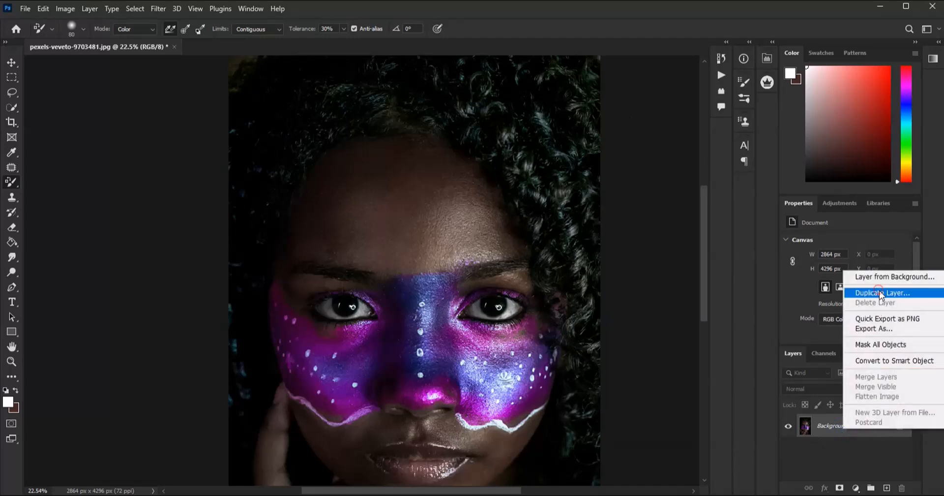
left_click(879, 291)
left_click(562, 139)
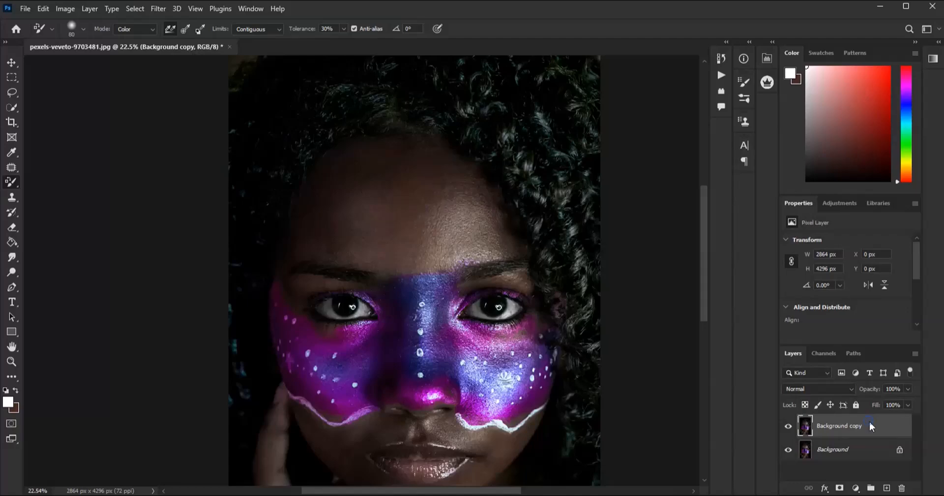
right_click(870, 425)
left_click(742, 126)
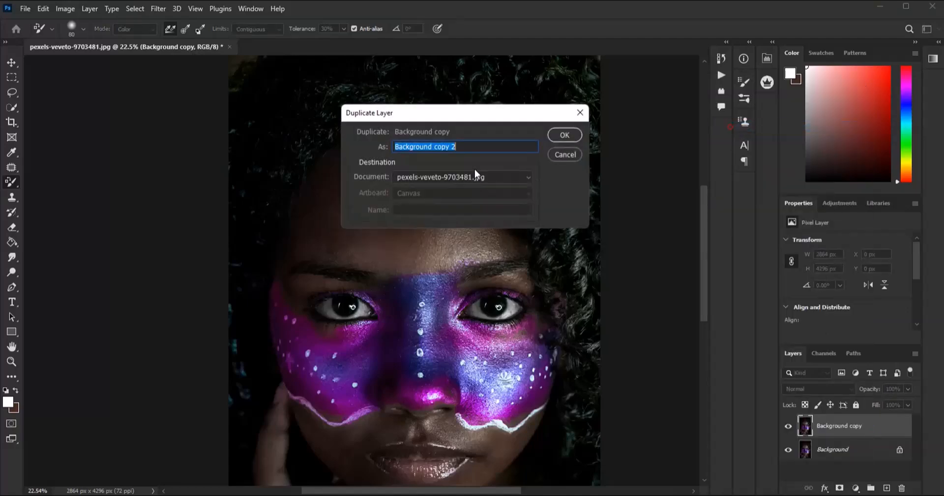
left_click(563, 139)
- Neutralize the color tint in the curls on the right of the portrait with white Color Replacement strokes, using a 377 px brush
scroll(425, 249, "down", 2)
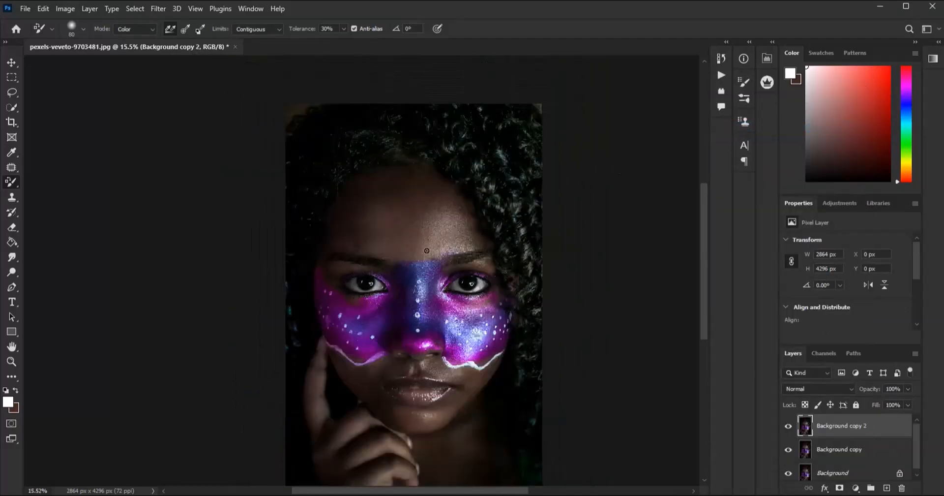
scroll(484, 164, "up", 3)
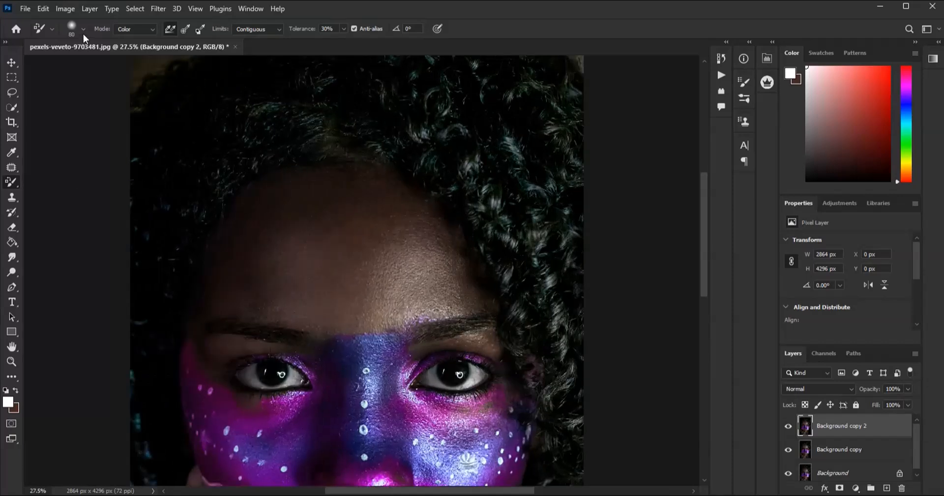
left_click(83, 29)
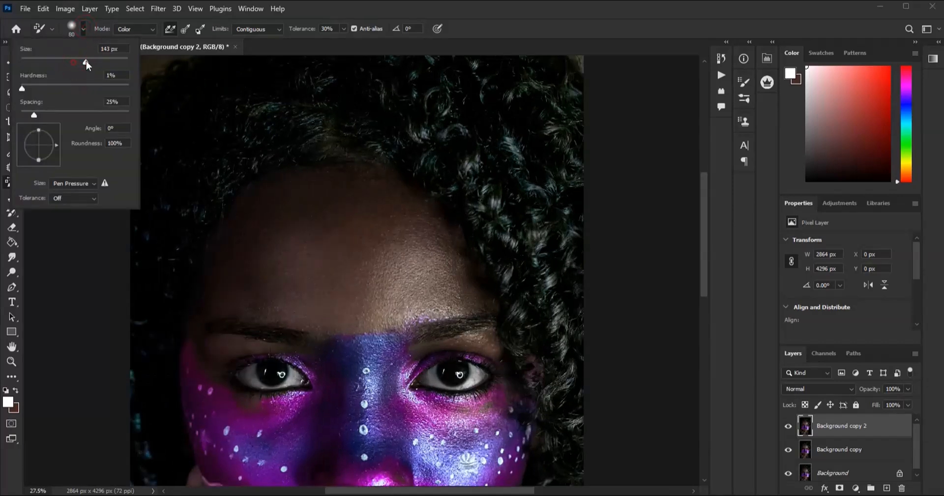
left_click_drag(94, 60, 128, 62)
left_click(412, 118)
mouse_move(468, 185)
left_mouse_down()
mouse_move(468, 145)
mouse_move(558, 235)
mouse_move(520, 107)
mouse_move(535, 92)
mouse_move(523, 110)
left_mouse_up()
mouse_move(569, 270)
left_mouse_down()
mouse_move(558, 310)
mouse_move(579, 400)
mouse_move(486, 172)
left_mouse_up()
scroll(486, 172, "down", 2)
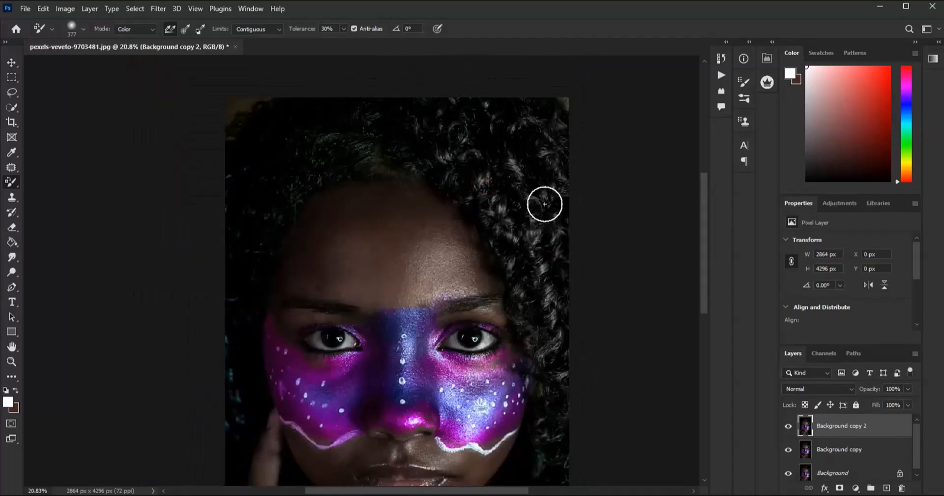
scroll(540, 217, "down", 4)
scroll(529, 326, "up", 3)
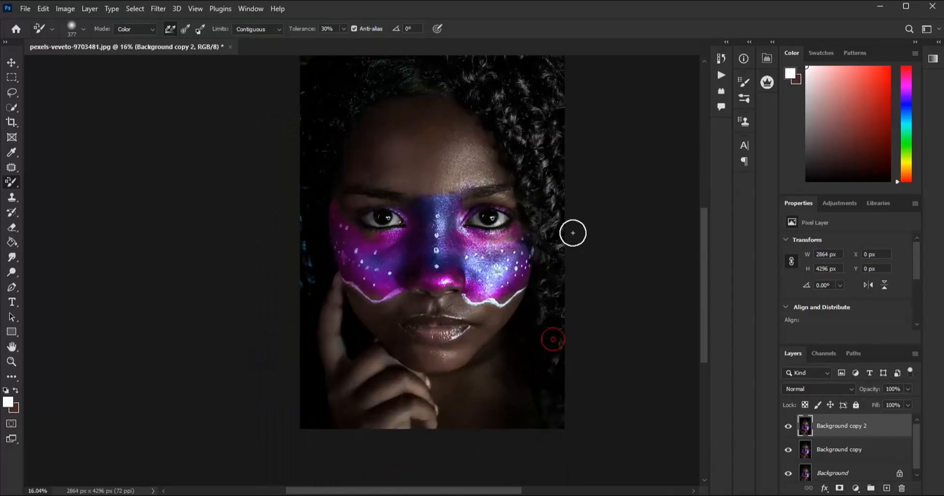
scroll(500, 175, "down", 1)
scroll(494, 90, "up", 3)
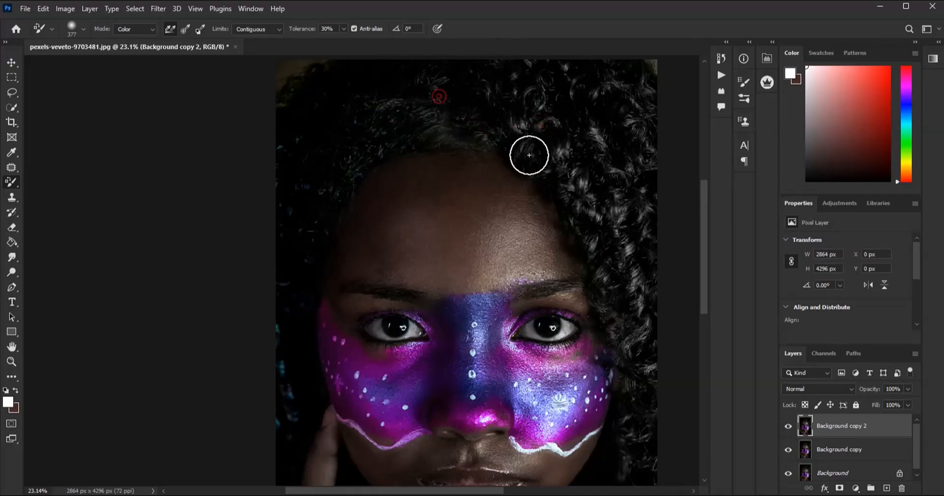
- Undo the last Color Replacement stroke and paint down the hair along the portrait's left edge to remove its blue tint
left_click(55, 7)
mouse_move(43, 8)
left_click(91, 22)
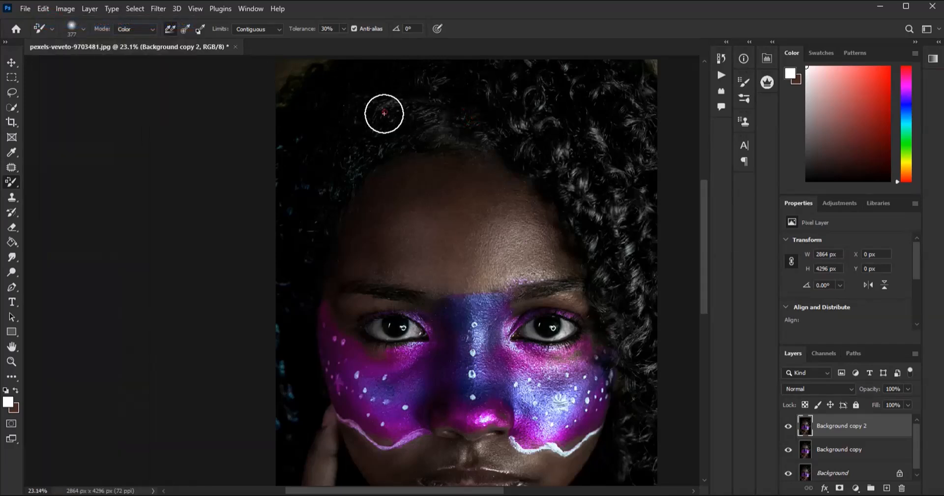
left_click_drag(288, 139, 280, 255)
mouse_move(276, 181)
left_mouse_down()
mouse_move(278, 383)
mouse_move(290, 428)
left_mouse_up()
mouse_move(274, 345)
left_mouse_down()
mouse_move(281, 315)
mouse_move(282, 367)
left_mouse_up()
left_click_drag(279, 305, 268, 463)
left_click_drag(276, 385, 276, 462)
- Outline both eyes in one freehand Lasso selection across the nose bridge and copy it to a new layer
scroll(440, 157, "down", 5)
scroll(371, 278, "down", 3)
scroll(436, 126, "up", 6)
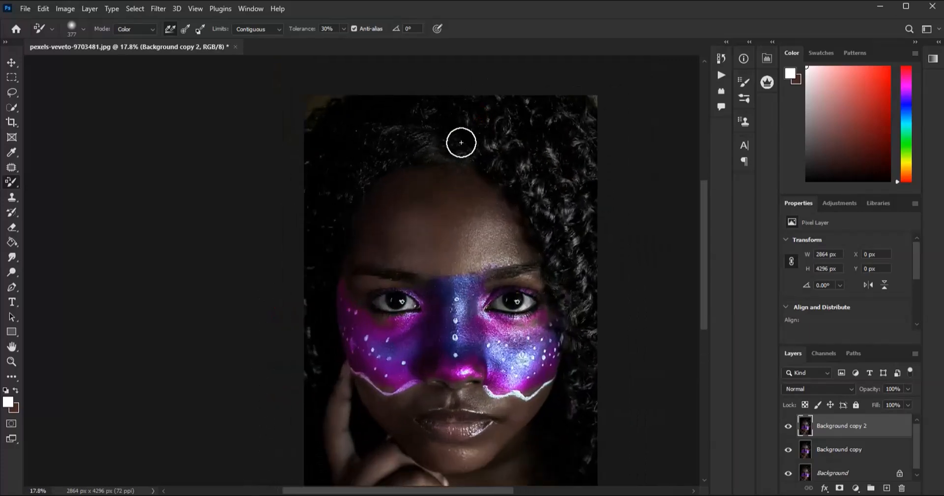
scroll(398, 200, "up", 4)
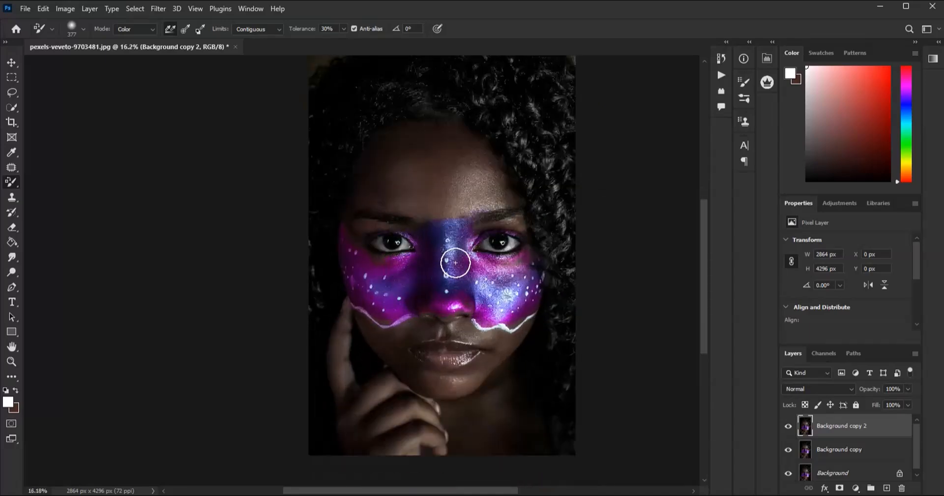
scroll(460, 261, "up", 1)
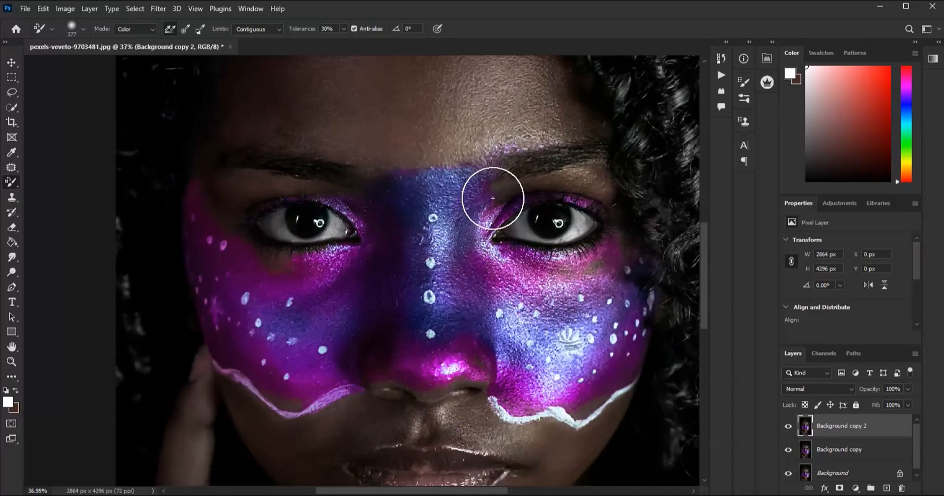
left_click(13, 93)
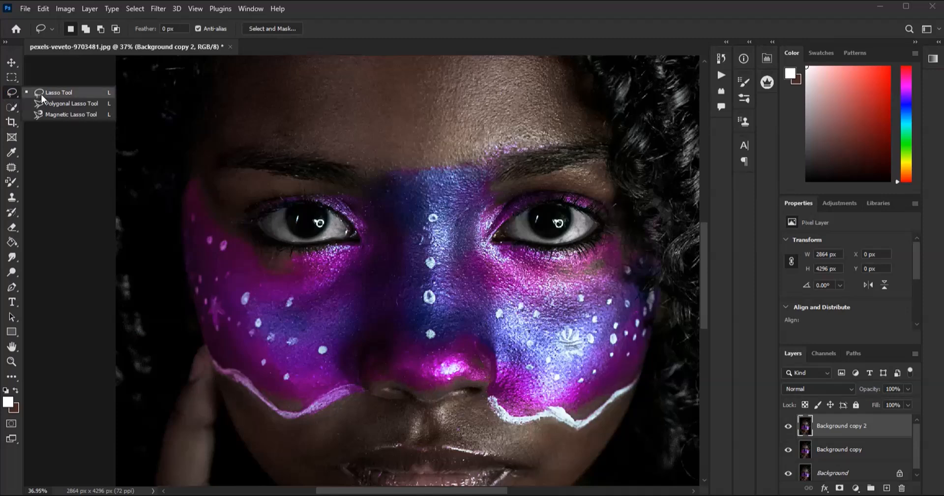
left_click(44, 92)
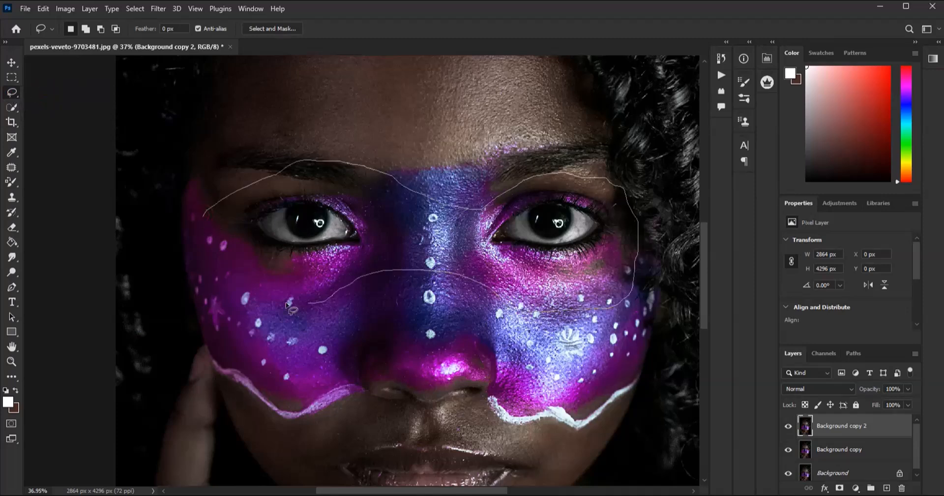
left_click_drag(196, 207, 197, 208)
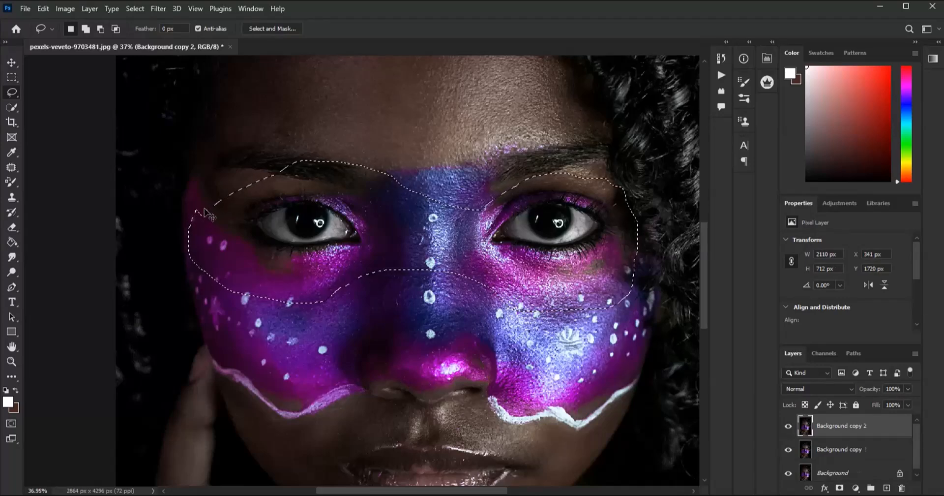
key("ctrl+j")
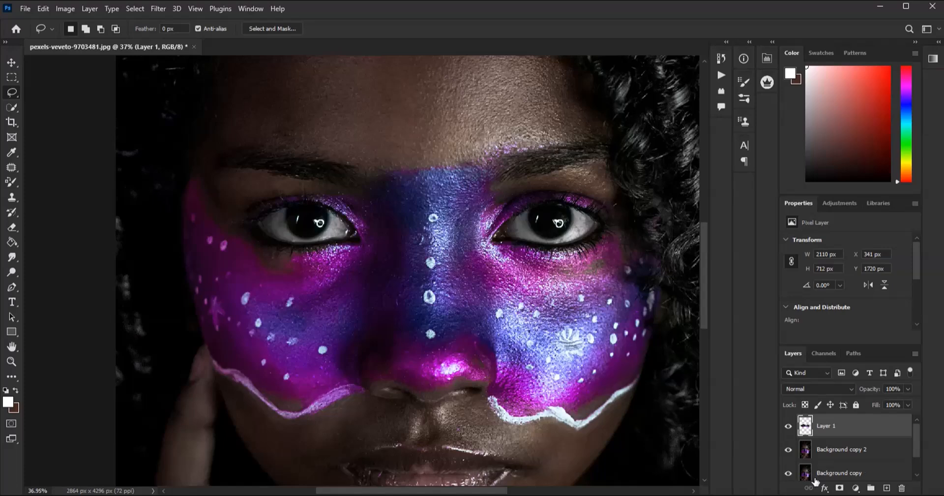
- Lighten the portrait's right eye on the copied eye layer with the Dodge Tool, using a 150 px brush, Midtones range and 64% exposure
scroll(329, 228, "down", 3)
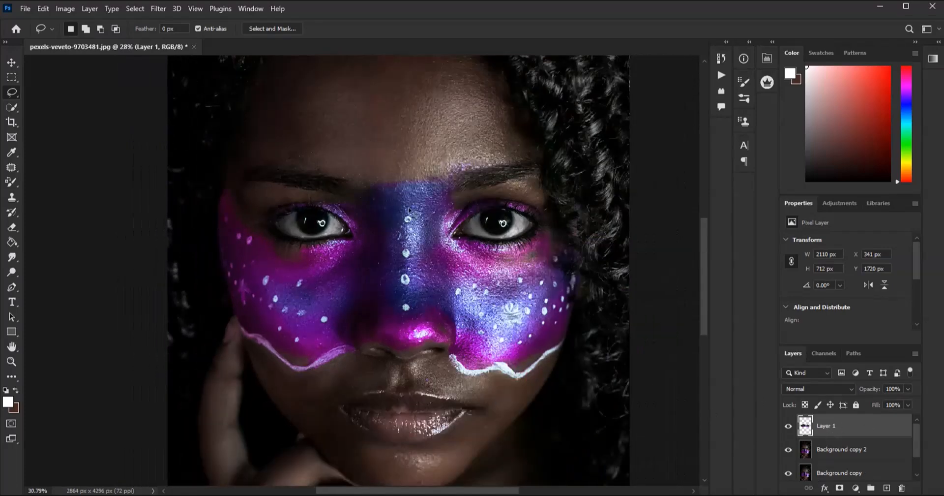
scroll(399, 200, "up", 3)
left_click(16, 272)
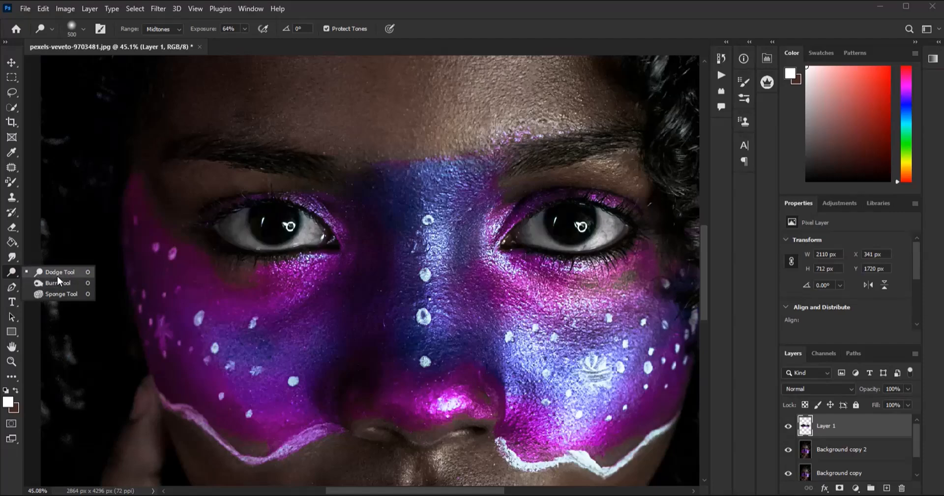
scroll(580, 226, "up", 2)
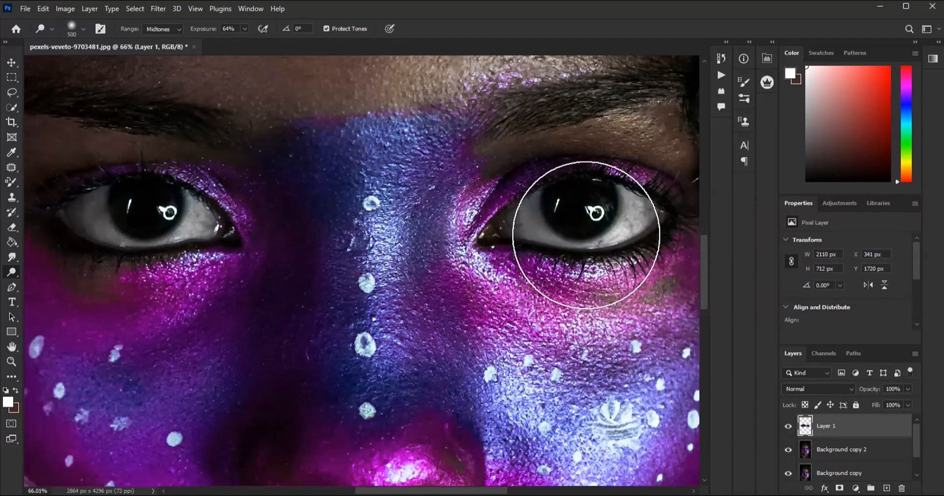
key("bracketleft")
key("bracketleft")
key("bracketleft")
key("bracketleft")
key("bracketleft")
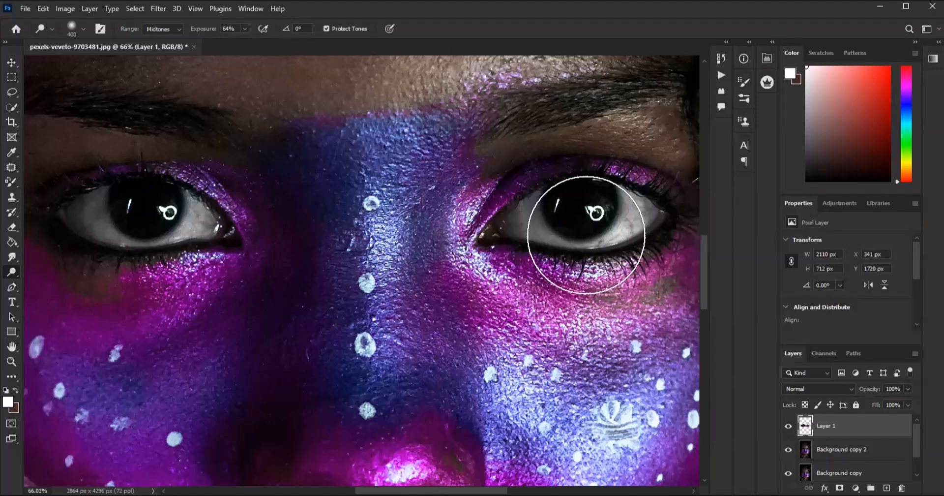
scroll(586, 235, "up", 2)
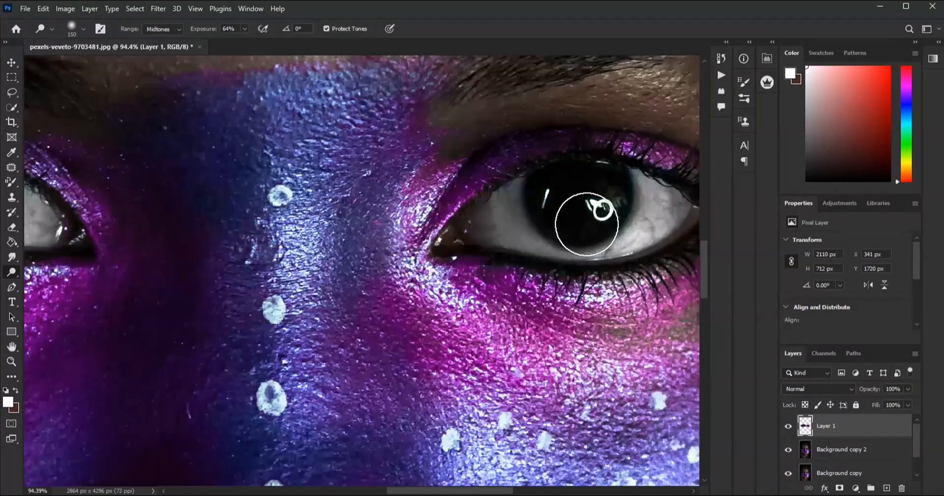
mouse_move(551, 232)
left_mouse_down()
mouse_move(497, 220)
mouse_move(506, 202)
mouse_move(545, 174)
left_mouse_up()
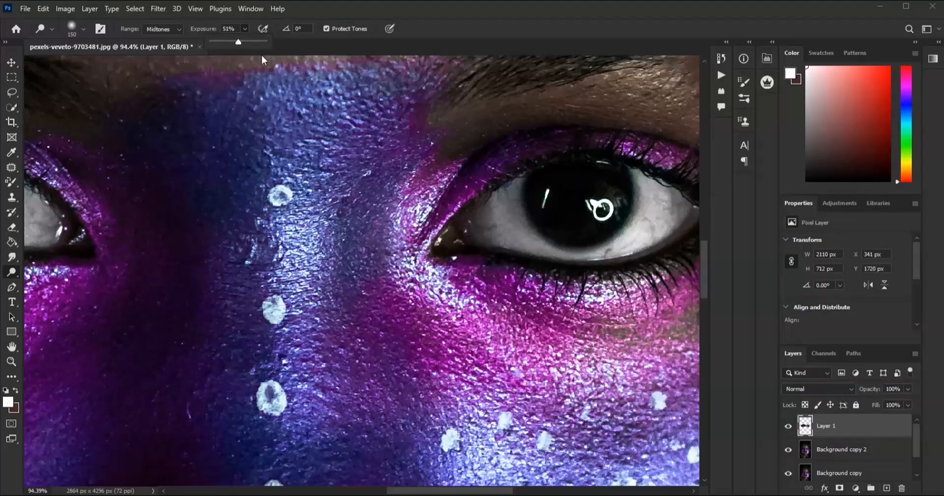
- Lower the Dodge exposure to 51% and lighten the iris and both whites of the right eye
mouse_move(519, 215)
left_mouse_down()
mouse_move(604, 235)
mouse_move(640, 216)
mouse_move(645, 186)
mouse_move(599, 170)
mouse_move(568, 180)
mouse_move(598, 195)
mouse_move(549, 193)
left_mouse_up()
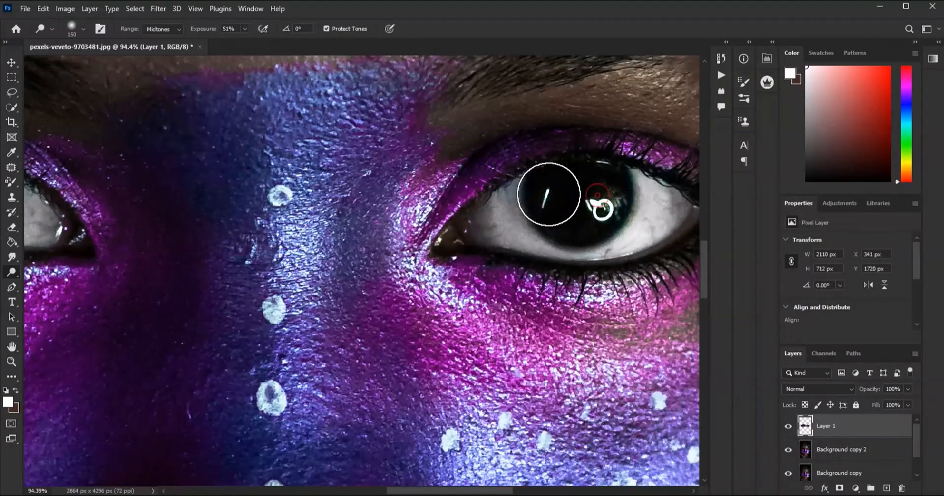
left_click_drag(654, 198, 651, 228)
left_click_drag(527, 223, 496, 205)
- Dodge the iris and white of the portrait's left eye at 51% exposure to match
scroll(580, 194, "down", 3)
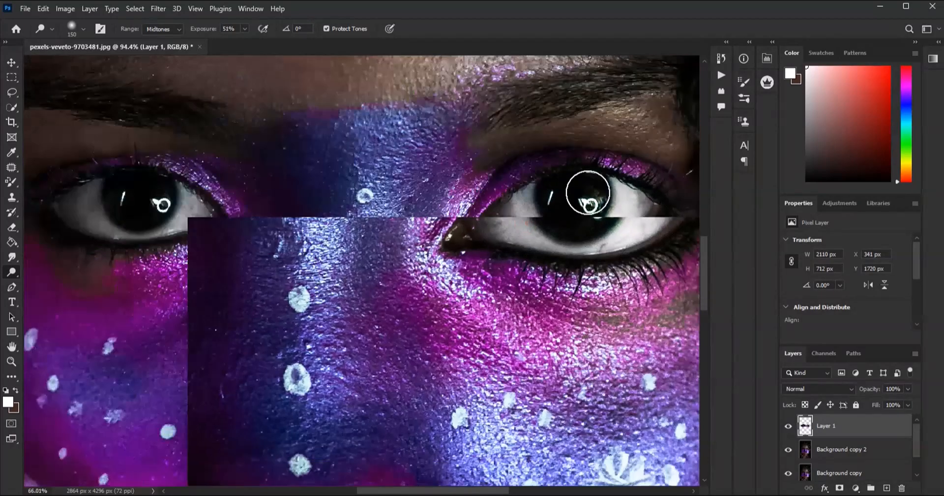
scroll(316, 194, "up", 3)
mouse_move(325, 233)
left_mouse_down()
mouse_move(398, 194)
mouse_move(384, 218)
mouse_move(336, 228)
mouse_move(286, 205)
mouse_move(275, 182)
mouse_move(276, 197)
mouse_move(298, 176)
mouse_move(258, 199)
mouse_move(280, 225)
mouse_move(313, 232)
mouse_move(396, 221)
mouse_move(379, 190)
mouse_move(310, 183)
mouse_move(325, 177)
mouse_move(381, 207)
mouse_move(391, 201)
mouse_move(285, 210)
mouse_move(310, 179)
left_mouse_up()
- Compare the eyes with and without the dodged layer and reduce that layer's opacity to 68%
scroll(364, 201, "down", 10)
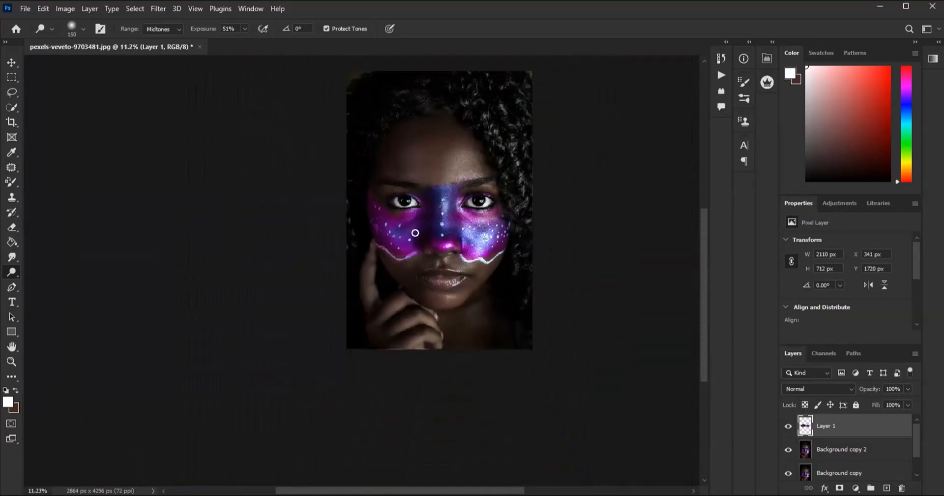
scroll(361, 235, "up", 6)
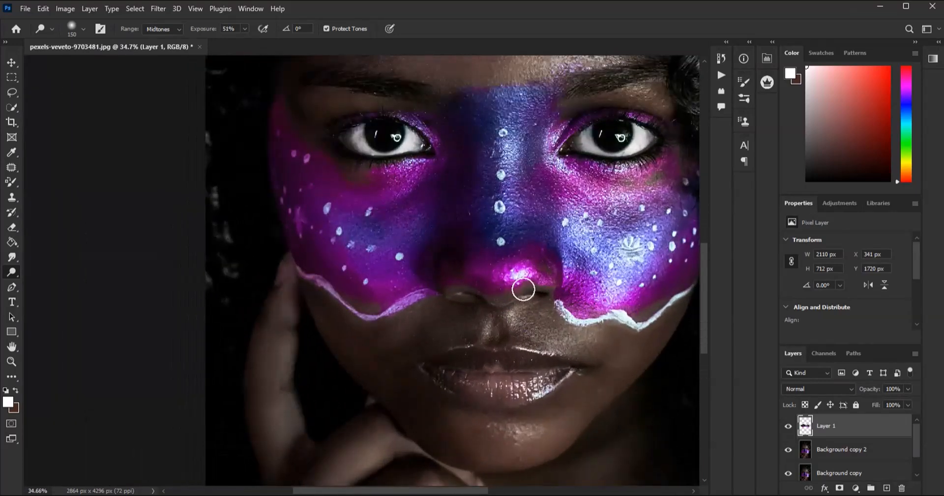
left_click(788, 425)
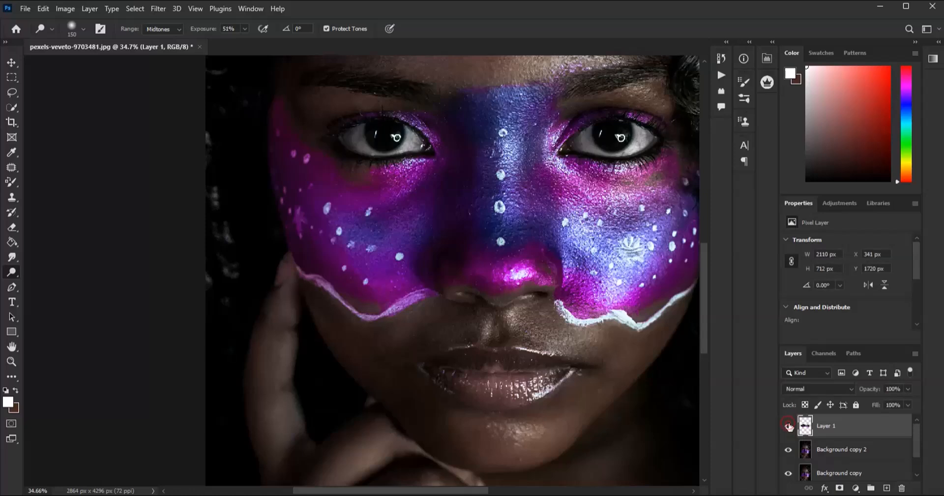
mouse_move(896, 405)
left_mouse_down()
mouse_move(857, 402)
mouse_move(915, 404)
mouse_move(892, 405)
left_mouse_up()
scroll(432, 219, "down", 4)
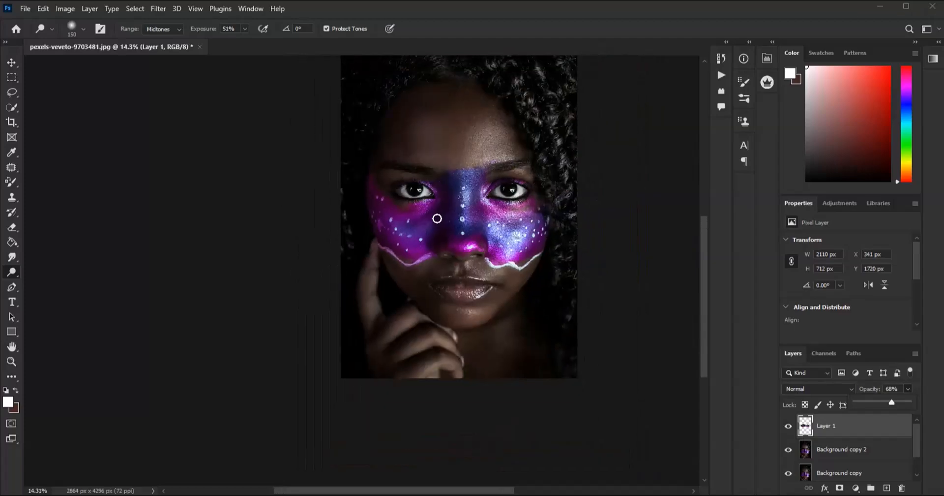
- Make the Background copy 2 layer active and switch to the Lasso tool for outlining the lips
scroll(454, 275, "up", 2)
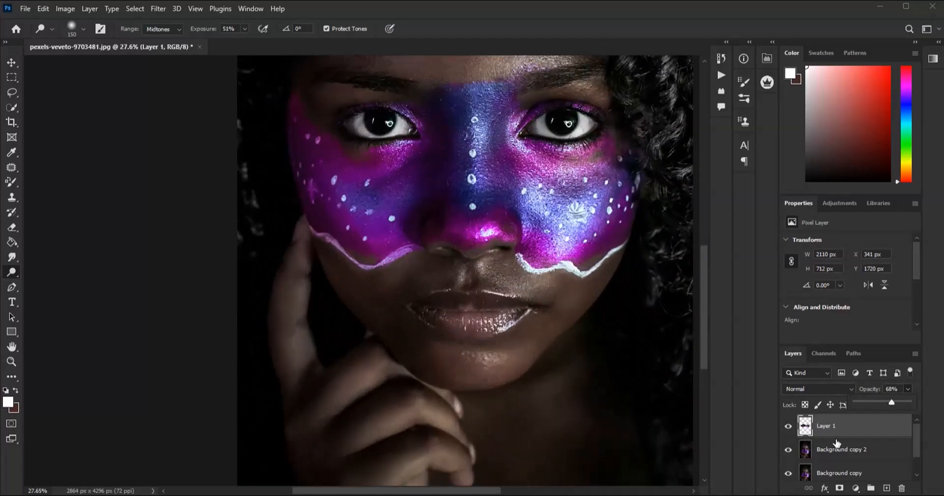
left_click(836, 448)
scroll(472, 293, "up", 5)
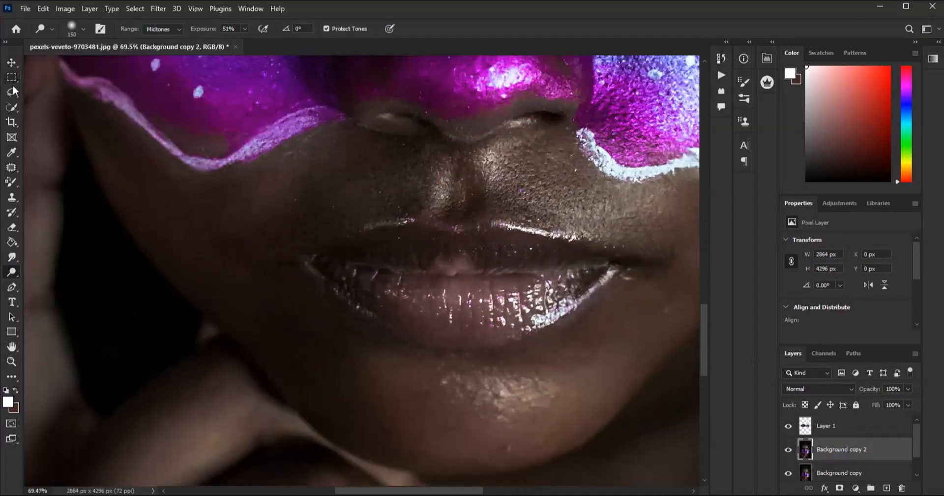
left_click(11, 91)
mouse_move(240, 229)
left_mouse_down()
mouse_move(266, 198)
mouse_move(445, 153)
left_mouse_up()
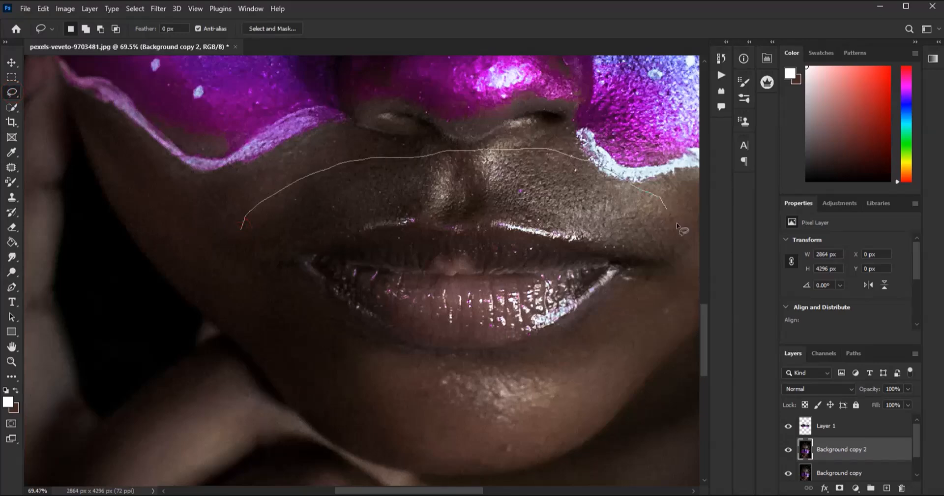
left_click_drag(613, 369, 577, 371)
left_click(323, 299)
scroll(485, 262, "up", 1)
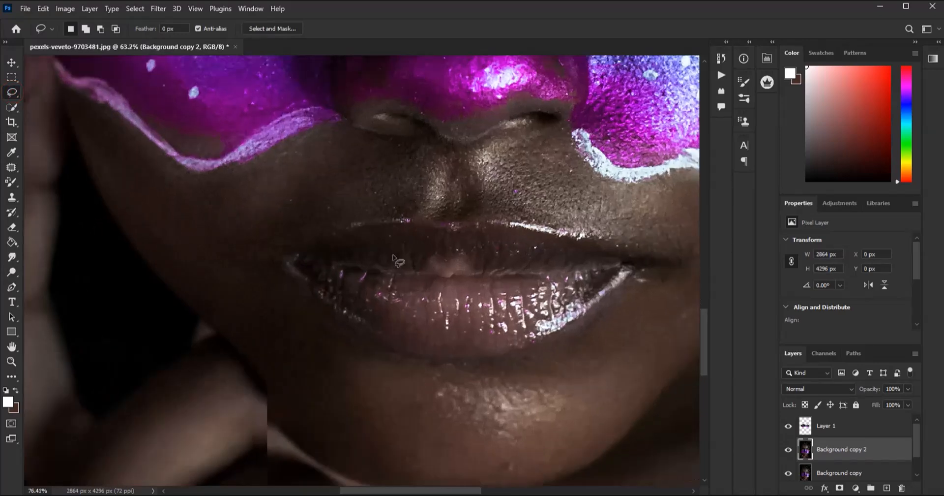
scroll(244, 206, "down", 3)
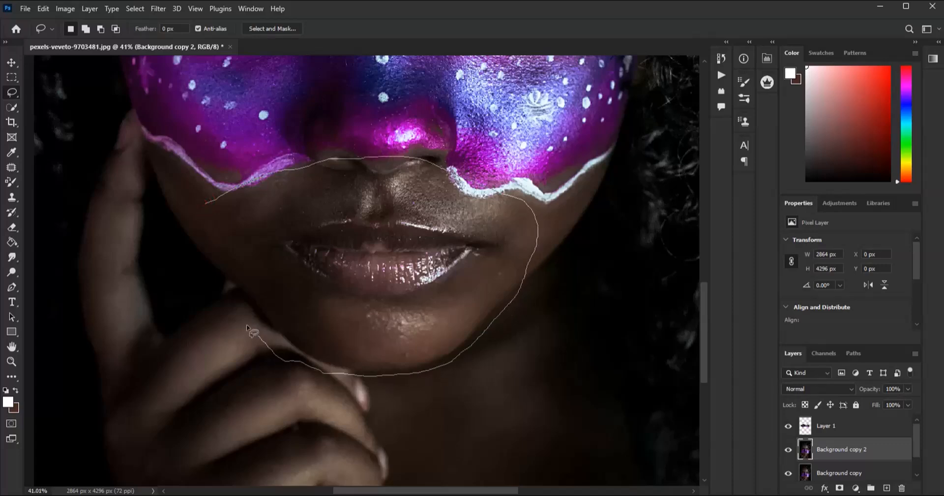
left_click_drag(195, 216, 212, 217)
left_click(381, 216)
- Outline the lips closely with the Lasso tool and copy the selection to a new layer
scroll(381, 216, "up", 1)
left_click_drag(292, 223, 398, 214)
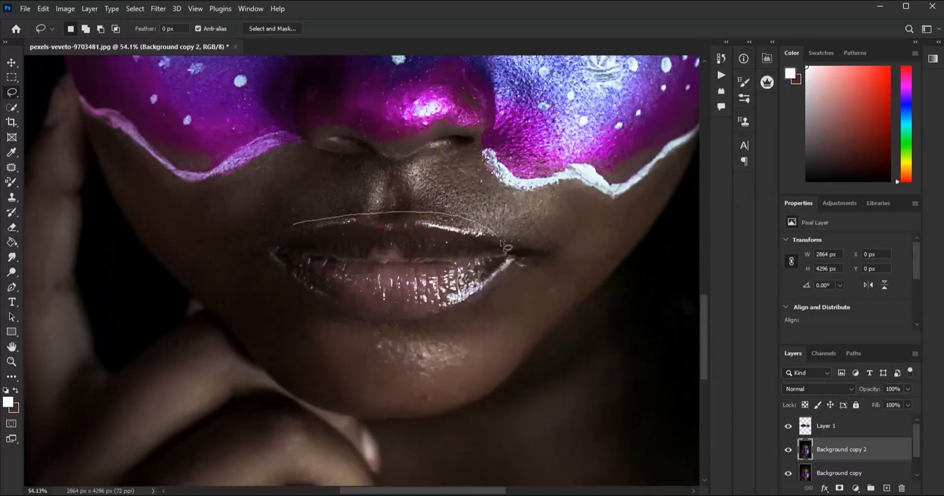
left_click_drag(252, 271, 291, 216)
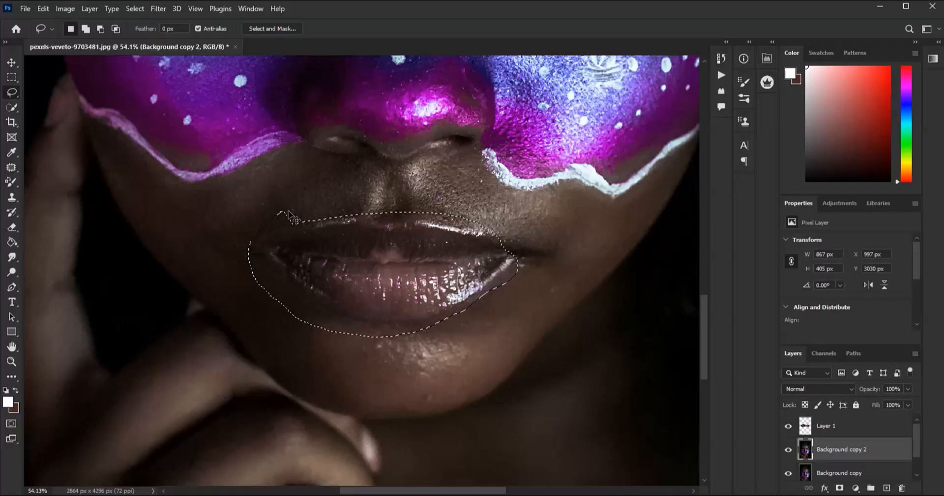
key("ctrl+j")
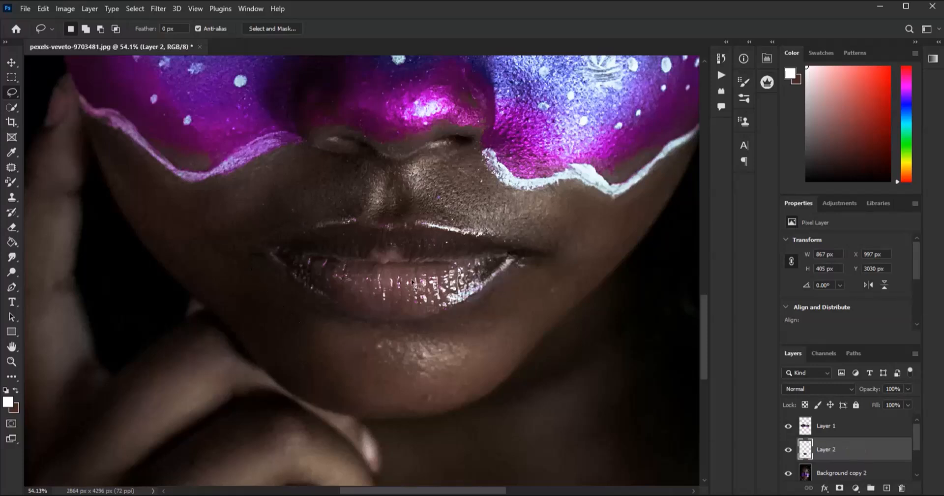
- Lighten the lower and upper lips on the copied lip layer with the Dodge Tool, using a 150 px brush, Midtones range and 51% exposure
scroll(247, 195, "up", 2)
left_click(12, 272)
mouse_move(320, 289)
left_mouse_down()
mouse_move(408, 311)
mouse_move(472, 305)
mouse_move(520, 277)
mouse_move(540, 283)
mouse_move(456, 313)
mouse_move(360, 291)
left_mouse_up()
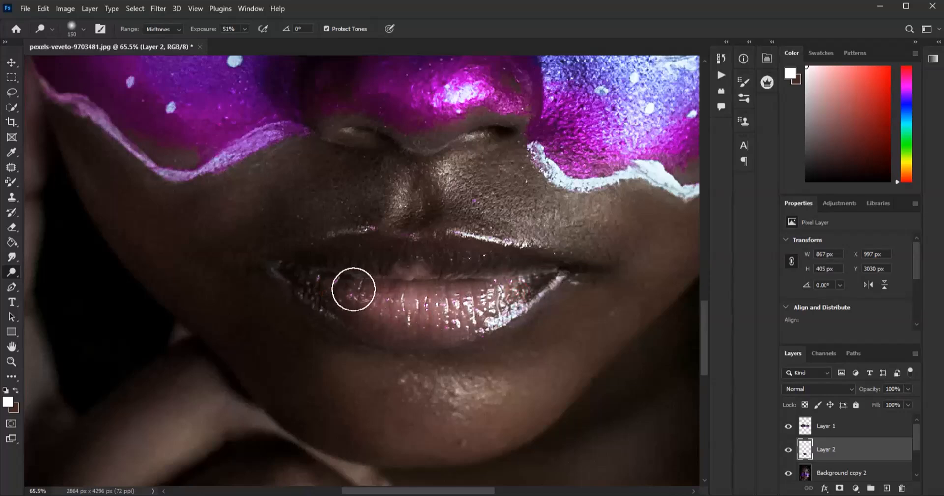
mouse_move(337, 257)
left_mouse_down()
mouse_move(534, 261)
mouse_move(484, 237)
mouse_move(314, 249)
mouse_move(487, 269)
left_mouse_up()
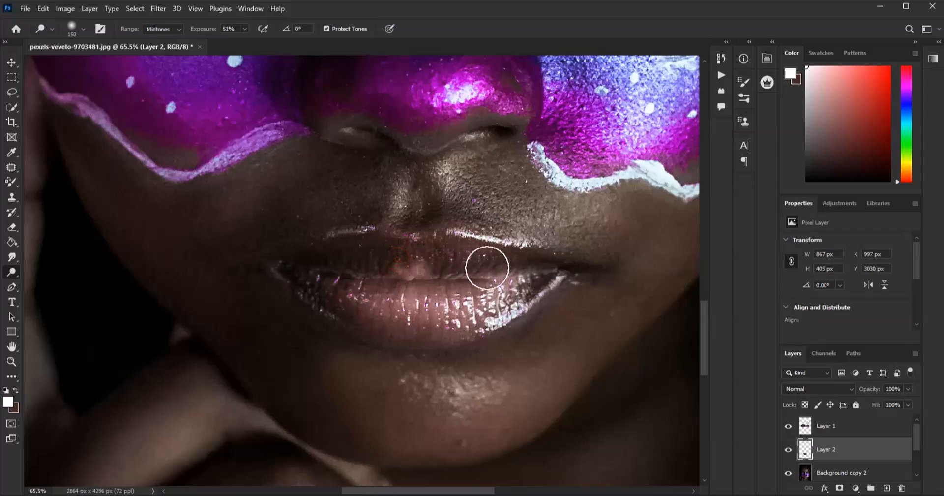
- Compare the portrait with and without the dodged lip layer
scroll(486, 270, "down", 6)
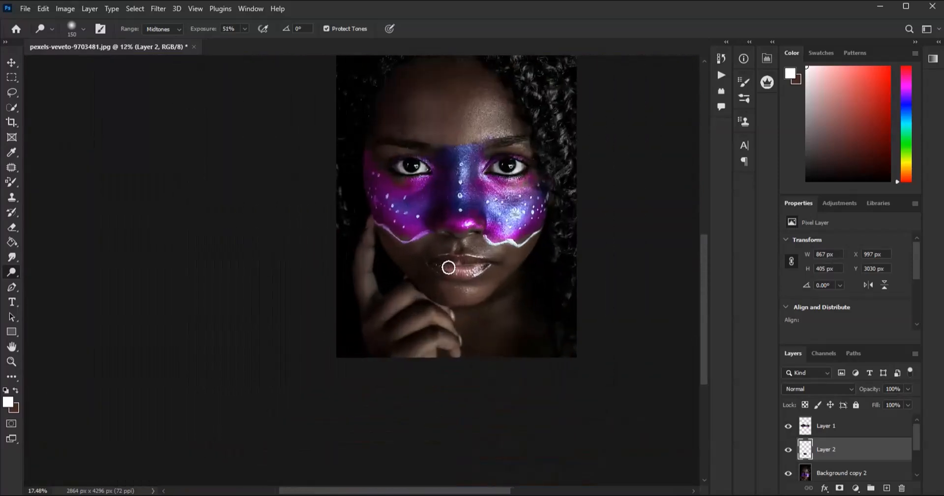
scroll(444, 268, "up", 2)
left_click(788, 449)
left_click(788, 449)
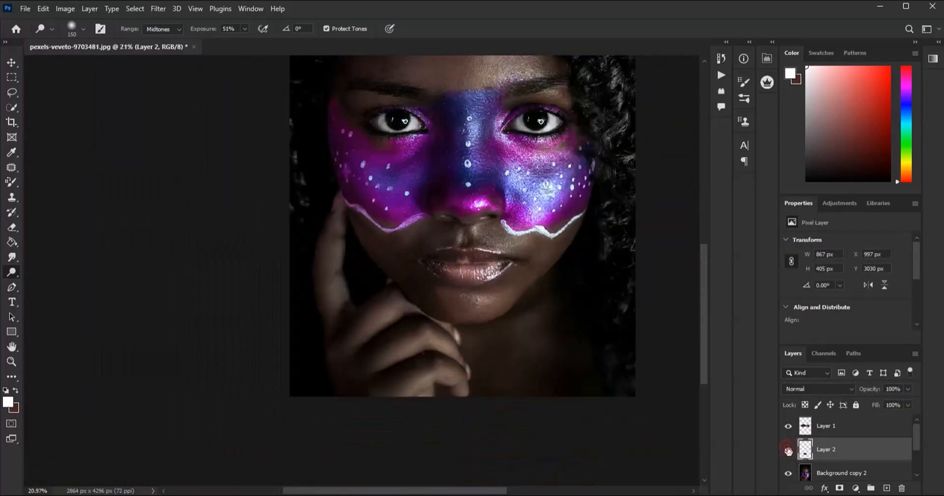
left_click(788, 450)
left_click(788, 450)
scroll(438, 325, "down", 2)
scroll(457, 206, "up", 1)
scroll(457, 206, "up", 1)
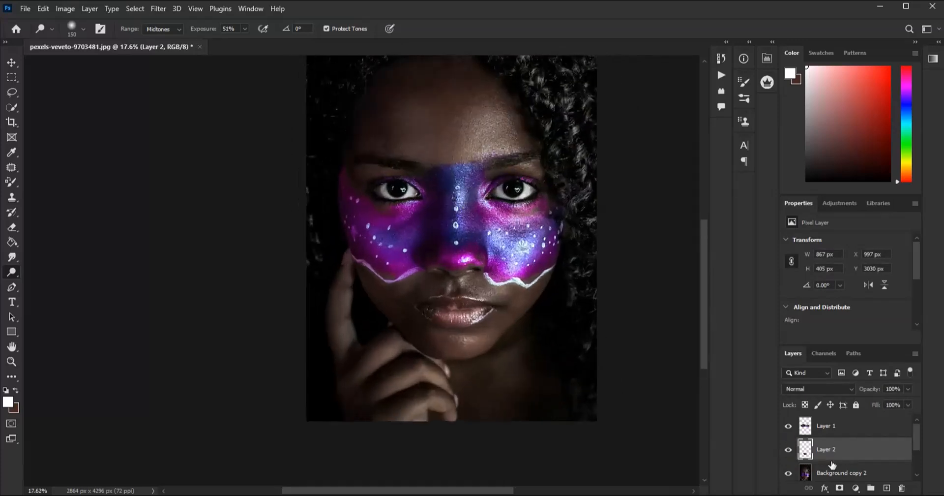
- Duplicate the Background copy 2 layer beneath the eye and lip layers
left_click(831, 473)
scroll(461, 245, "down", 2)
scroll(461, 245, "up", 2)
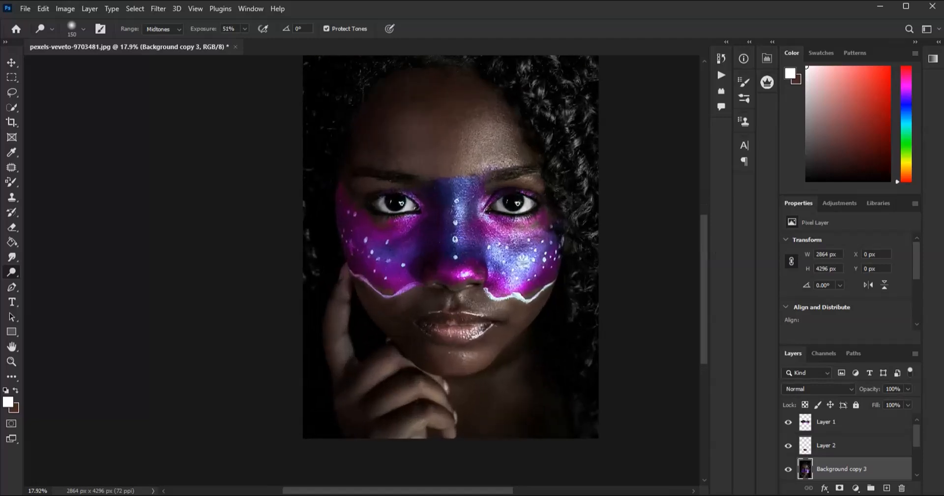
scroll(891, 443, "down", 2)
scroll(850, 465, "up", 1)
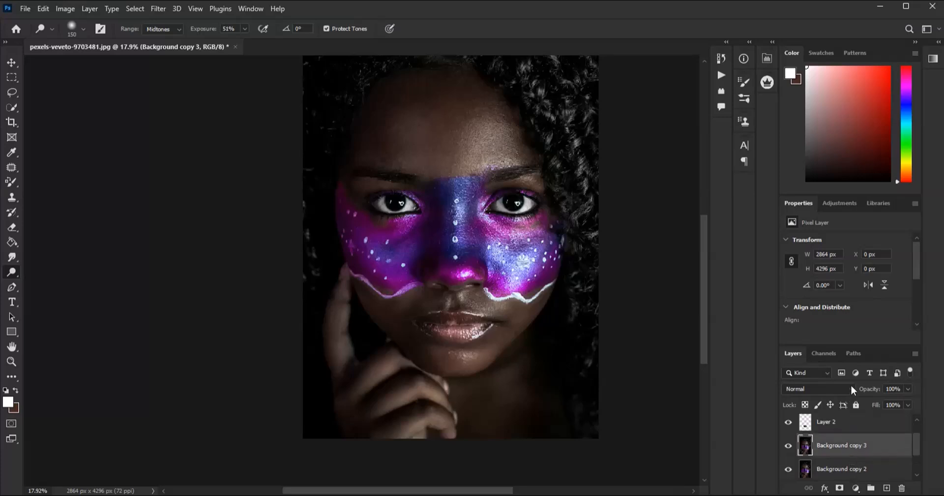
- Enlarge the Dodge brush to 700 px and lighten the forehead and the skin around the mouth on the duplicated layer
scroll(461, 202, "up", 1)
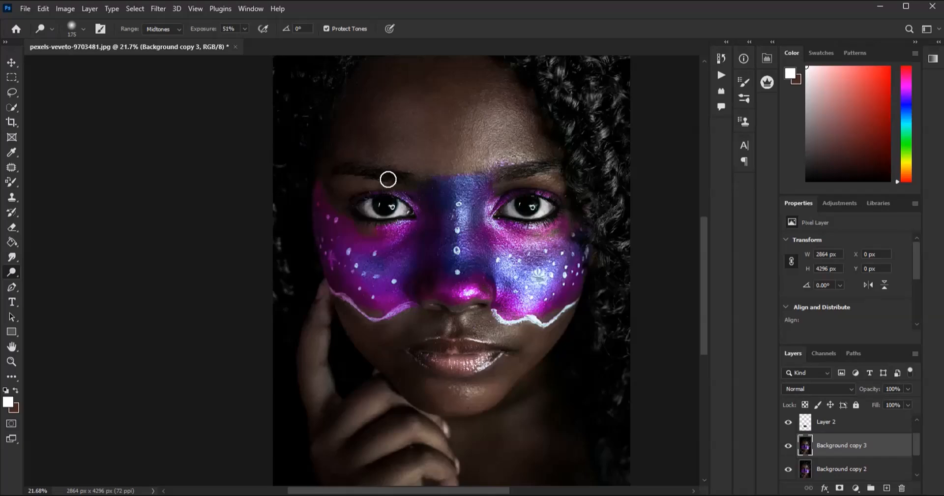
key("bracketright")
key("bracketright")
key("bracketright")
key("bracketright")
key("bracketright")
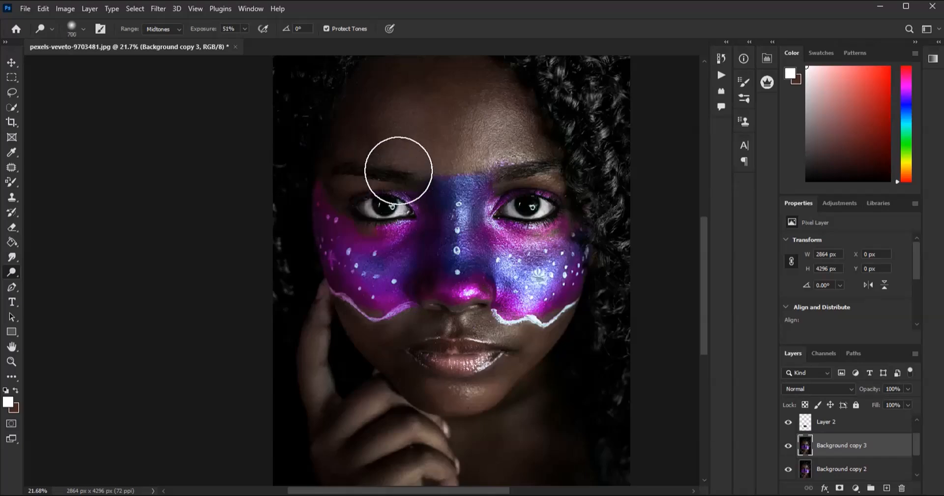
scroll(442, 142, "up", 1)
scroll(492, 113, "up", 1)
left_click_drag(467, 171, 527, 131)
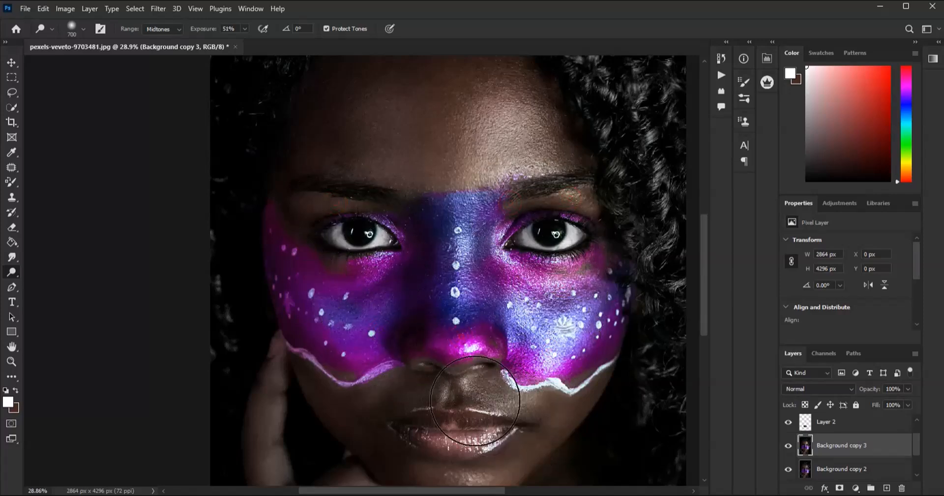
left_click_drag(458, 392, 457, 388)
- Dodge the hand, the raised finger and the forehead highlight with the 700 px brush
scroll(568, 224, "down", 3)
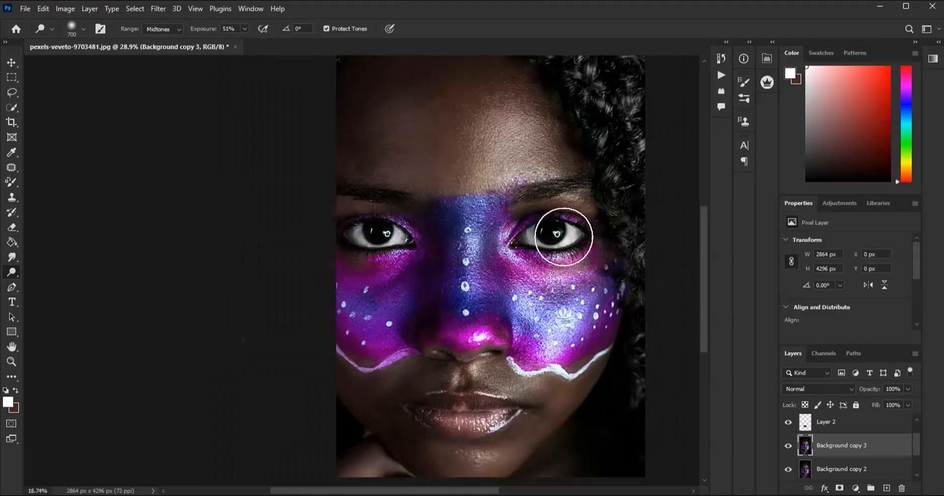
left_click_drag(447, 442, 440, 449)
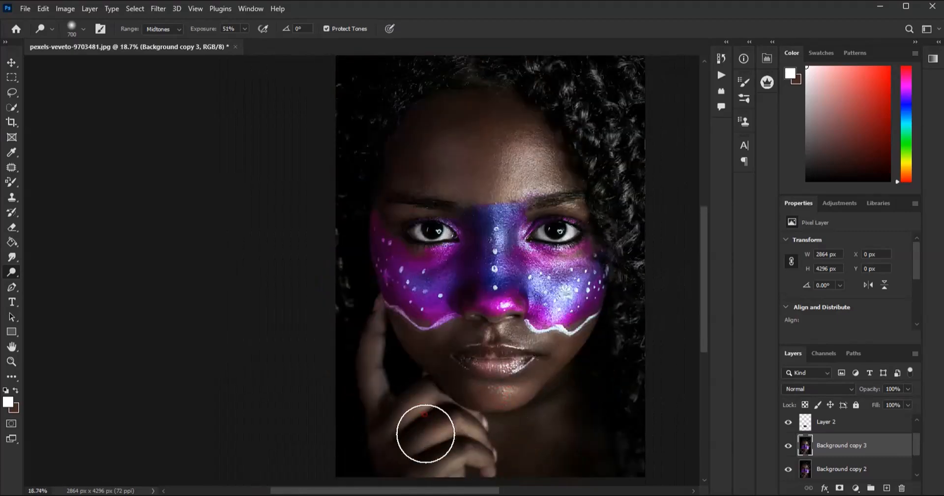
left_click(375, 359)
mouse_move(508, 159)
left_mouse_down()
mouse_move(535, 131)
mouse_move(558, 172)
mouse_move(516, 153)
left_mouse_up()
- Sample the forehead's skin tone and recolor the forehead with the Color Replacement Tool at 377 px, Color mode, Contiguous limits and 30% tolerance
scroll(521, 160, "up", 3)
scroll(502, 193, "up", 2)
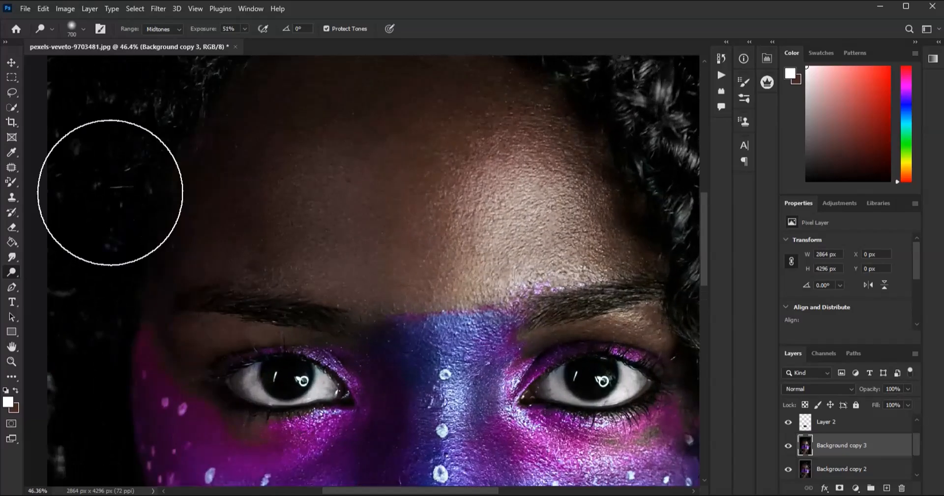
key("i")
left_click(351, 169)
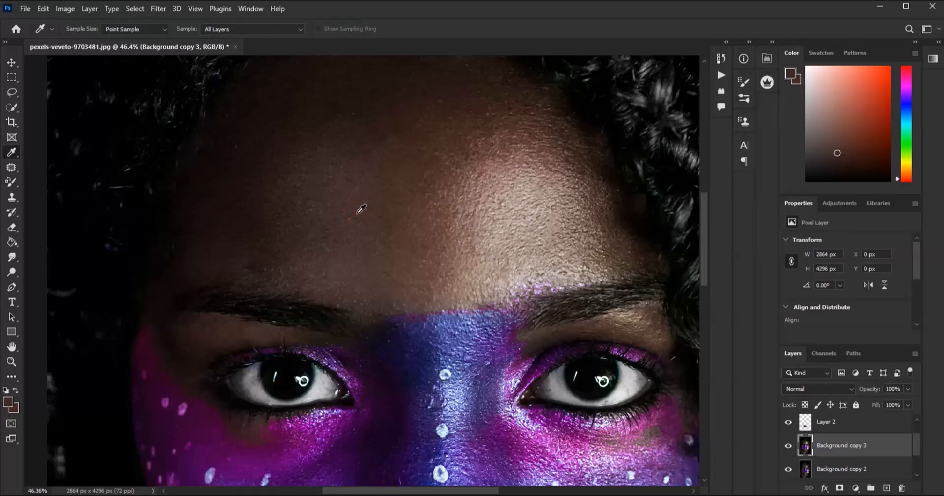
left_click(10, 184)
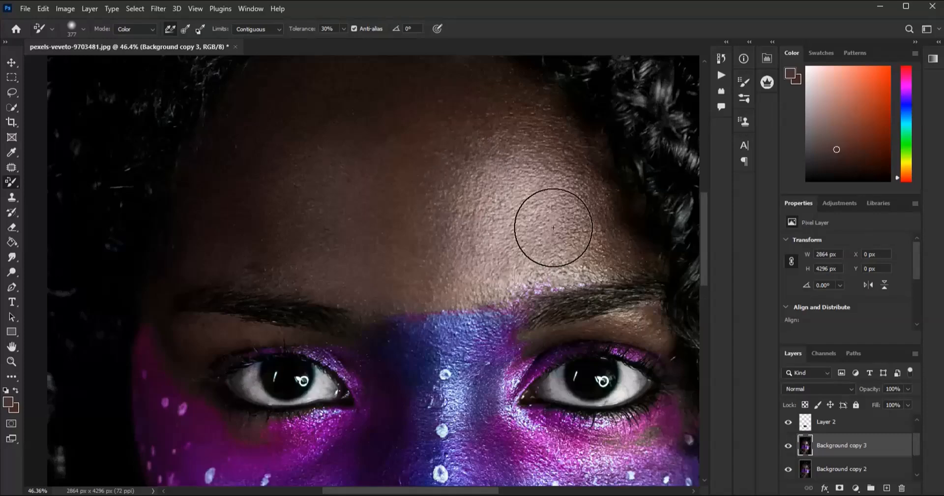
scroll(523, 172, "down", 3)
scroll(497, 173, "up", 2)
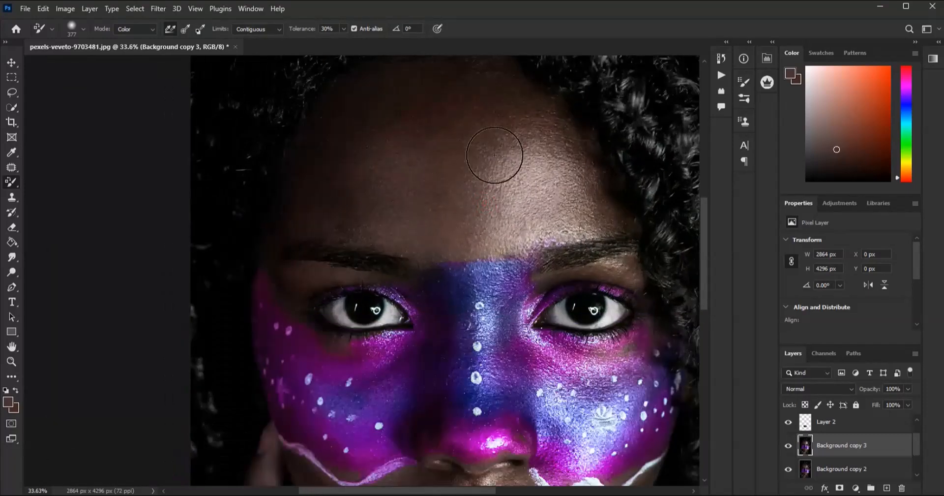
- Continue replacing the skin color on the forehead highlight and beside the jaw and neck
scroll(513, 182, "down", 4)
scroll(506, 177, "down", 2)
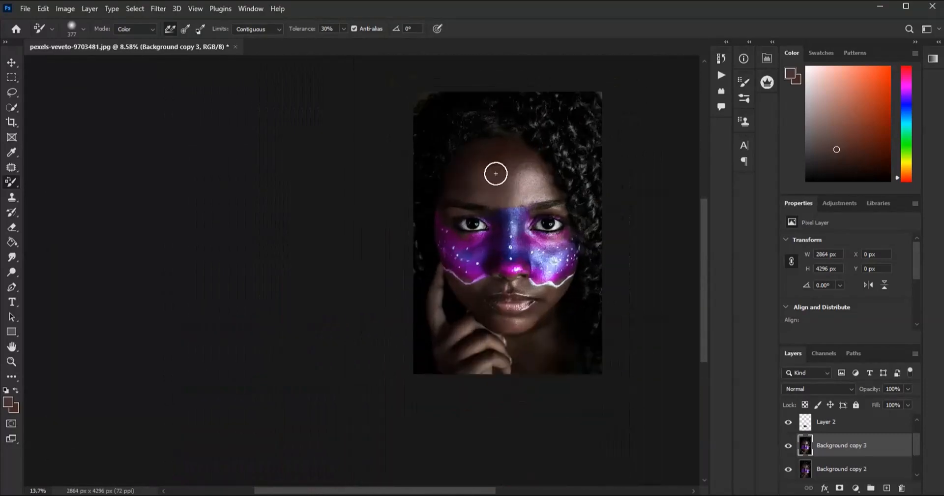
scroll(495, 172, "up", 2)
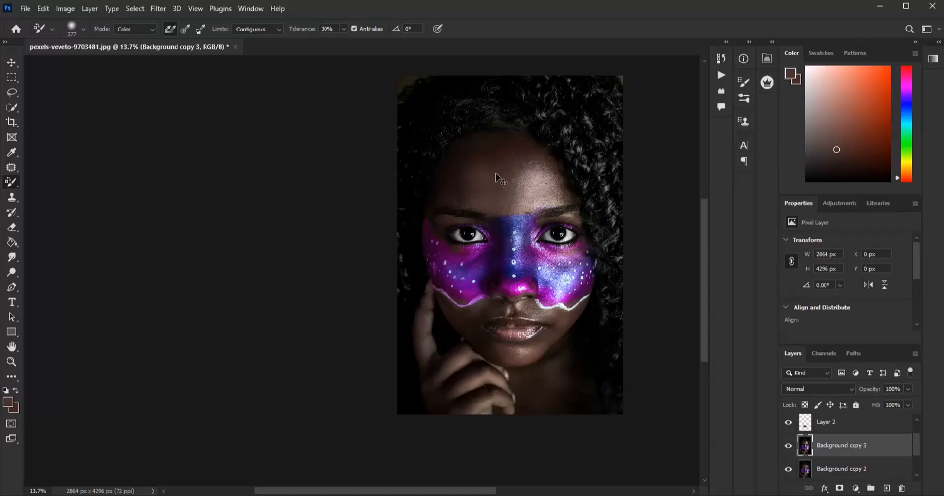
scroll(496, 173, "up", 2)
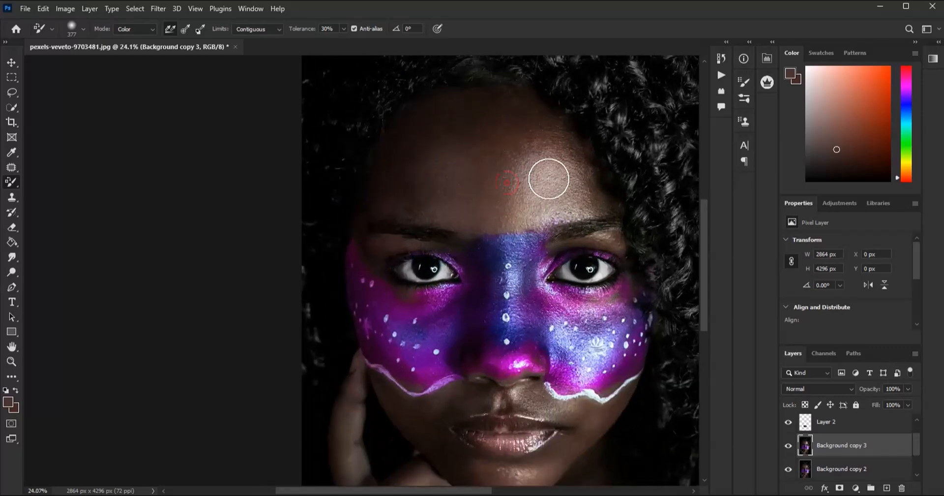
scroll(520, 164, "down", 1)
scroll(517, 302, "up", 3)
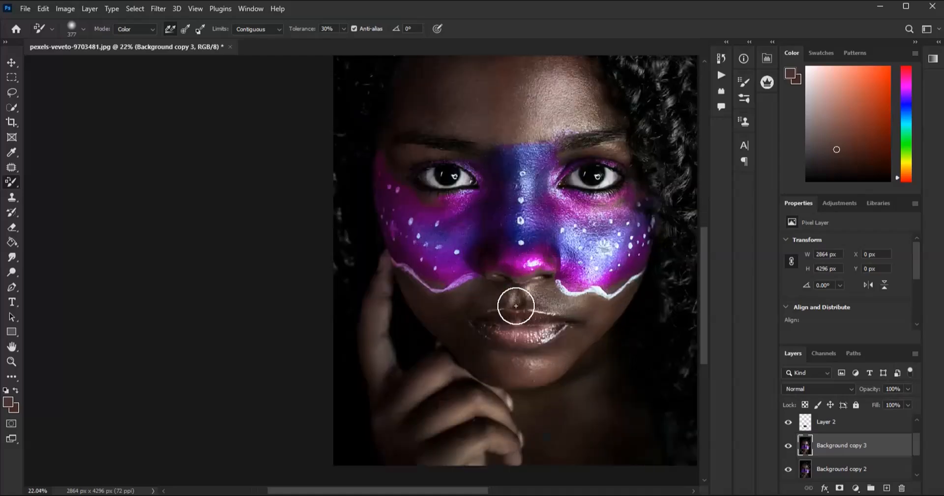
mouse_move(591, 379)
left_mouse_down()
mouse_move(491, 389)
mouse_move(535, 397)
mouse_move(636, 306)
left_mouse_up()
scroll(579, 295, "down", 3)
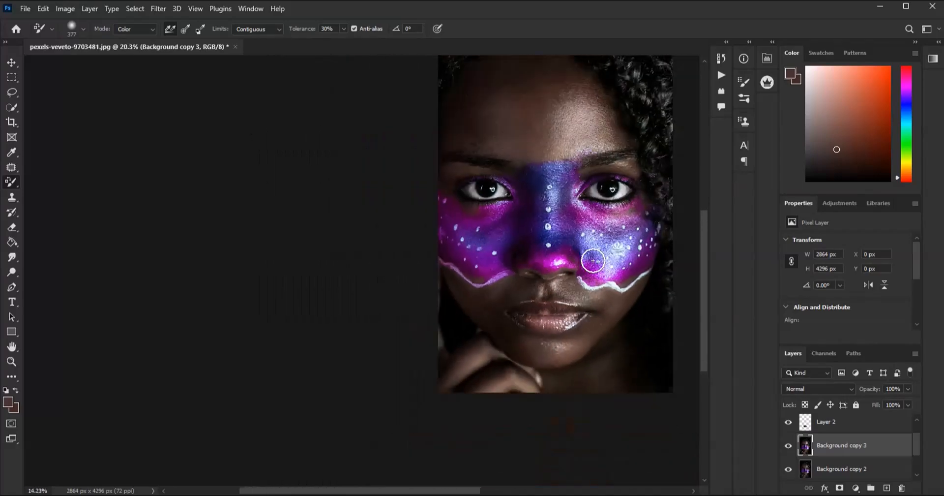
- Sample a darker skin tone from the fingers as the foreground color and recolor the hand and raised finger
scroll(500, 340, "up", 1)
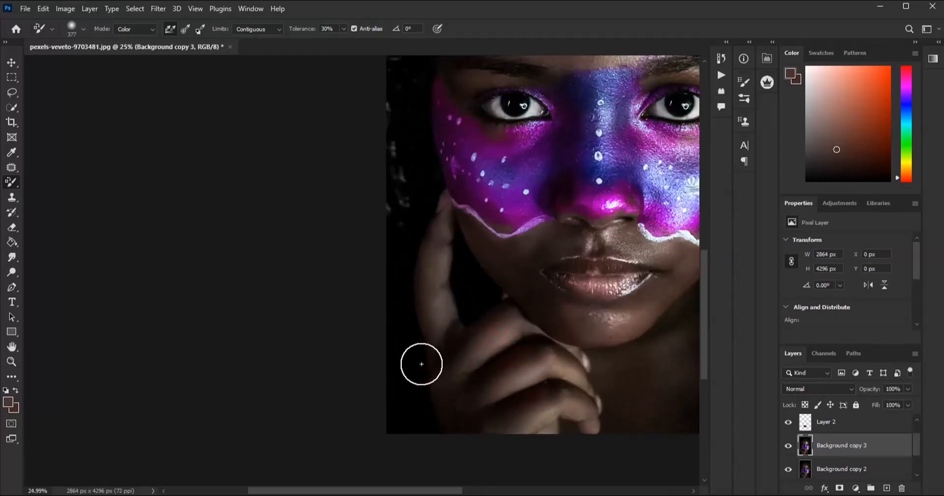
left_click(9, 403)
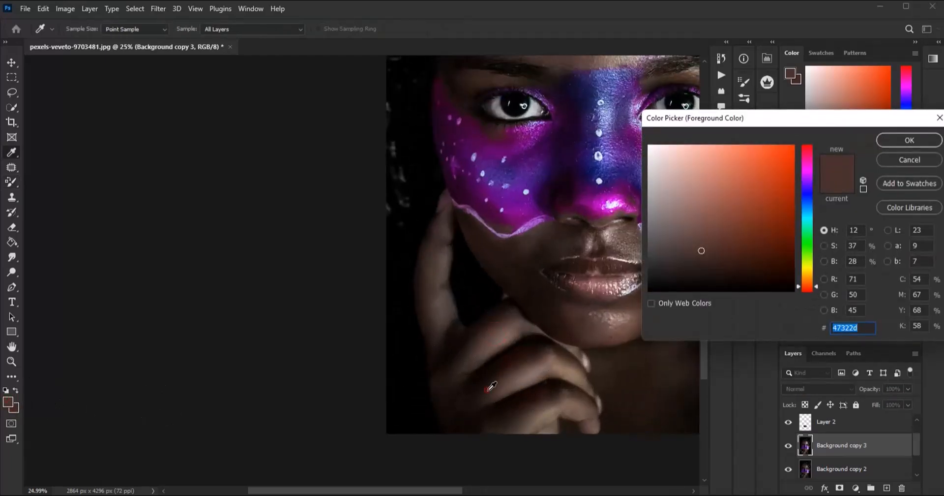
left_click(490, 386)
left_click(918, 135)
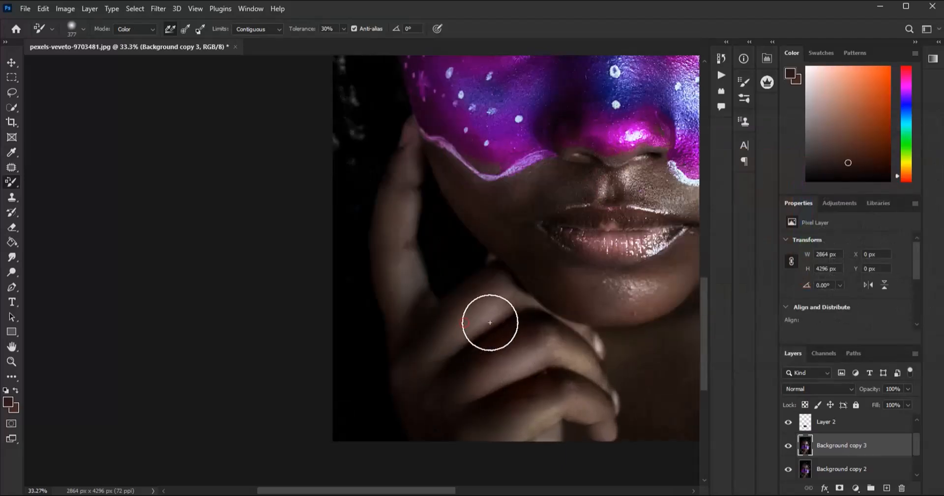
mouse_move(490, 323)
left_mouse_down()
mouse_move(456, 377)
mouse_move(464, 318)
mouse_move(483, 302)
left_mouse_up()
left_click_drag(395, 221, 401, 268)
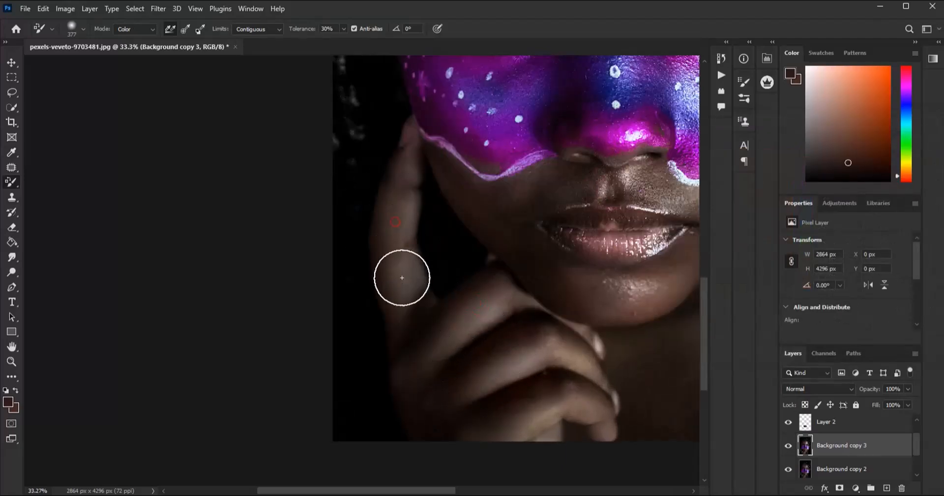
- Examine the whole portrait at several magnifications to judge the recolored skin on the face and hand
scroll(401, 228, "down", 4)
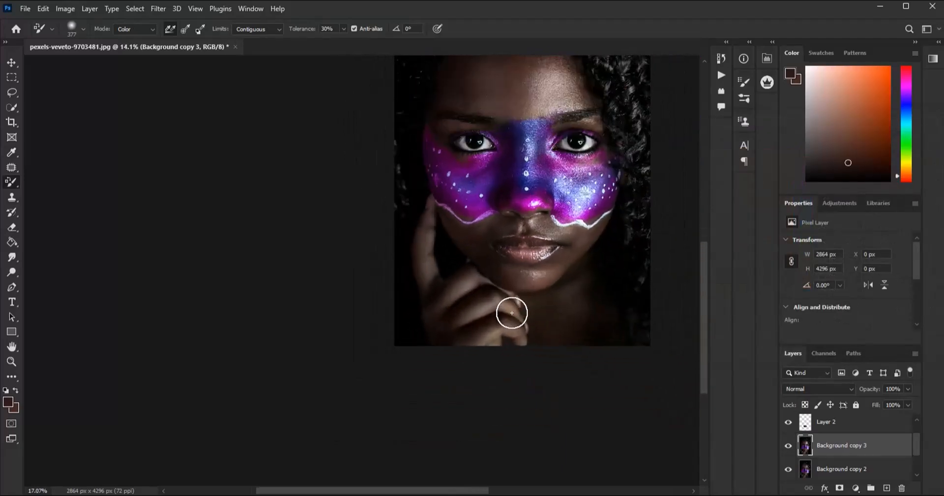
scroll(512, 313, "up", 2)
scroll(512, 312, "down", 4)
scroll(540, 174, "up", 3)
scroll(415, 386, "down", 3)
scroll(479, 320, "up", 2)
scroll(480, 295, "down", 2)
scroll(476, 285, "up", 2)
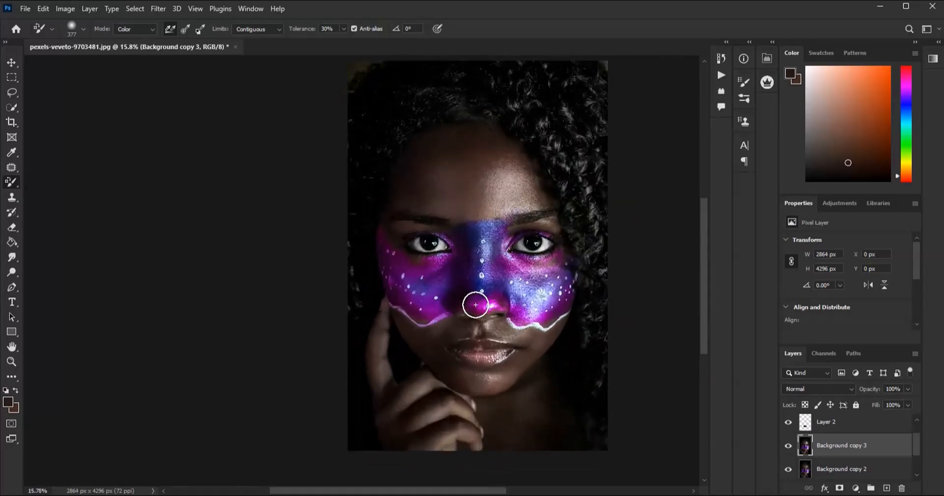
scroll(493, 218, "up", 2)
scroll(464, 197, "down", 3)
scroll(465, 197, "up", 3)
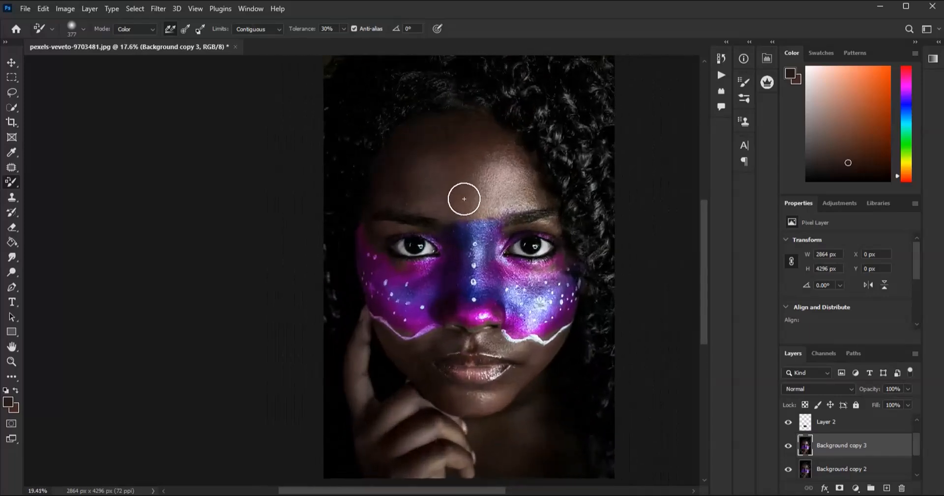
scroll(466, 209, "down", 1)
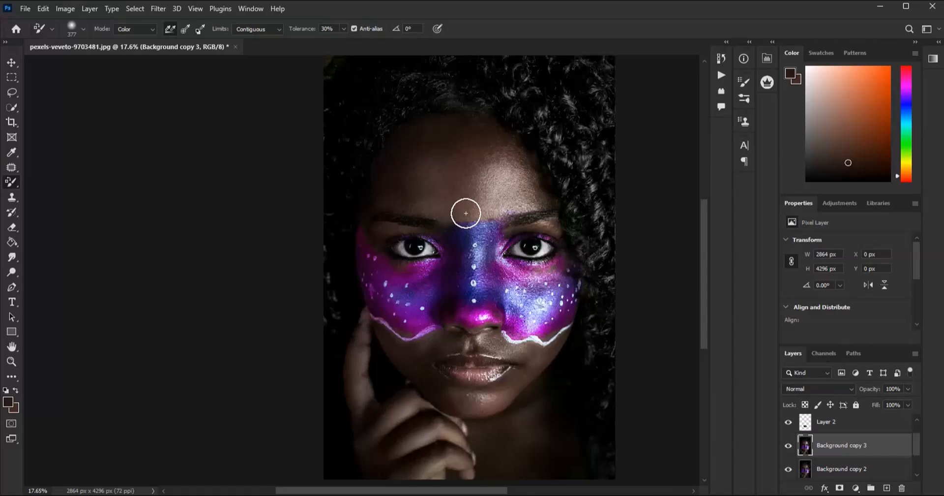
scroll(453, 248, "down", 1)
scroll(464, 254, "up", 2)
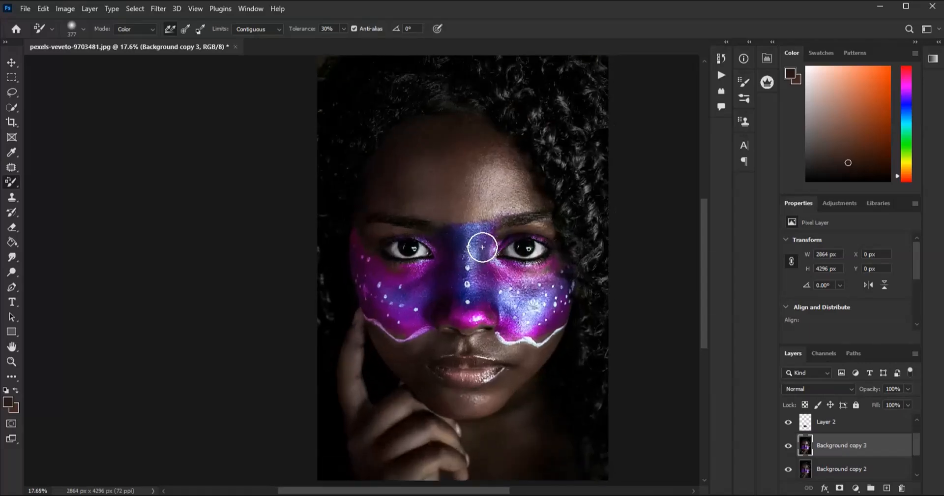